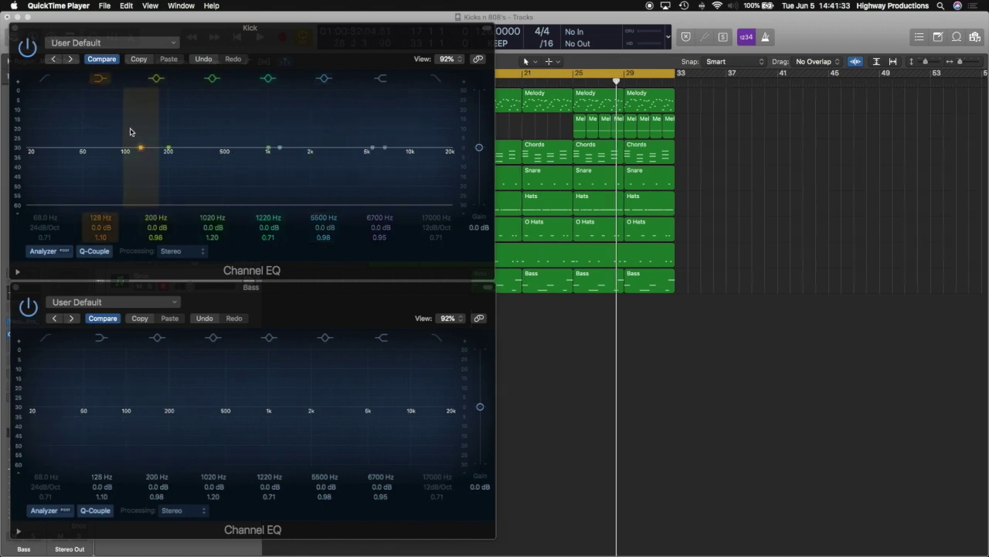
Bring the Logic project with the Kick and Bass Channel EQs to the front
left_click(742, 358)
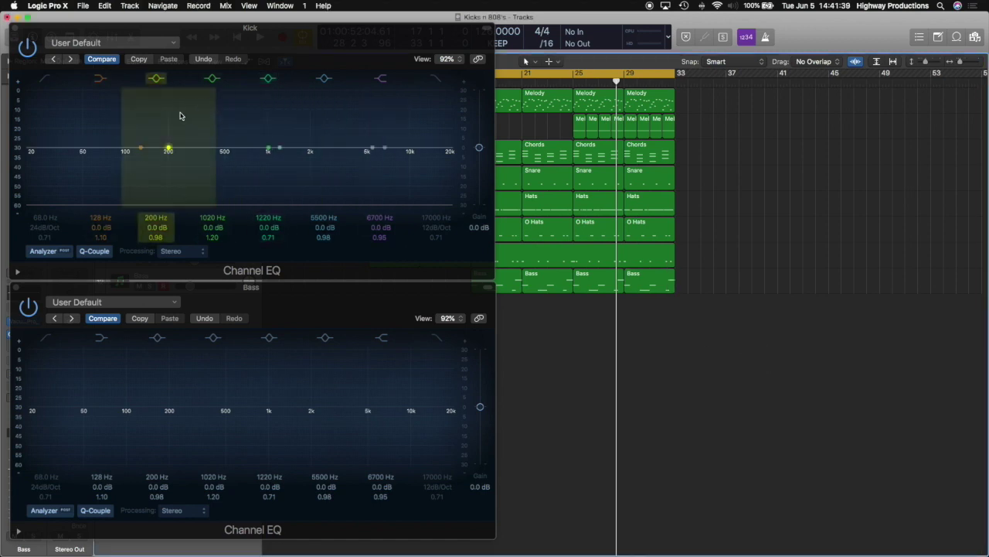
With playback running, boost the Kick 3.5 dB at 235 Hz and cut 4 dB at 590 Hz
key("space")
mouse_move(181, 129)
left_mouse_down()
mouse_move(173, 121)
mouse_move(192, 130)
mouse_move(198, 115)
mouse_move(181, 121)
left_mouse_up()
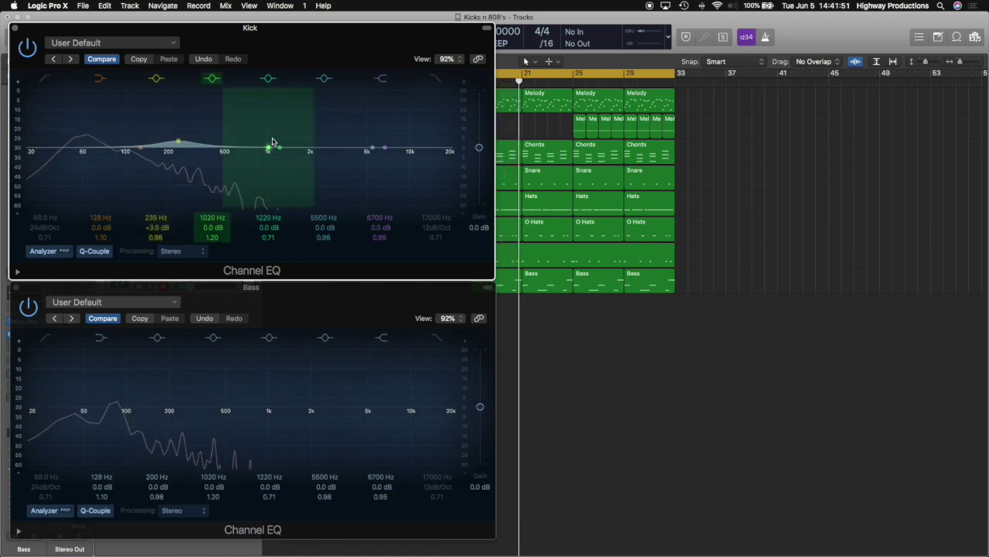
left_click_drag(270, 134, 243, 165)
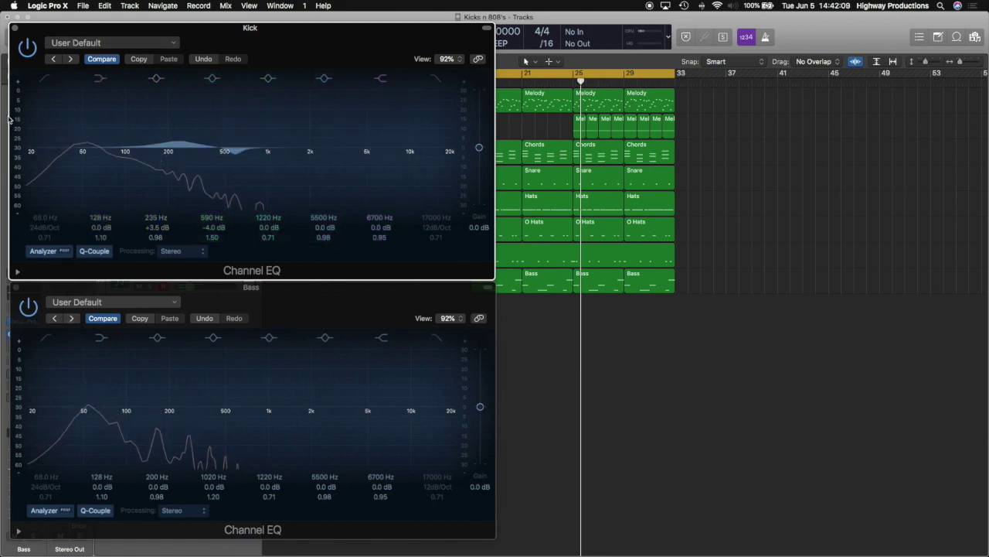
Enable the Kick's low cut at 30 Hz, then switch on the Bass low cut
left_click(44, 79)
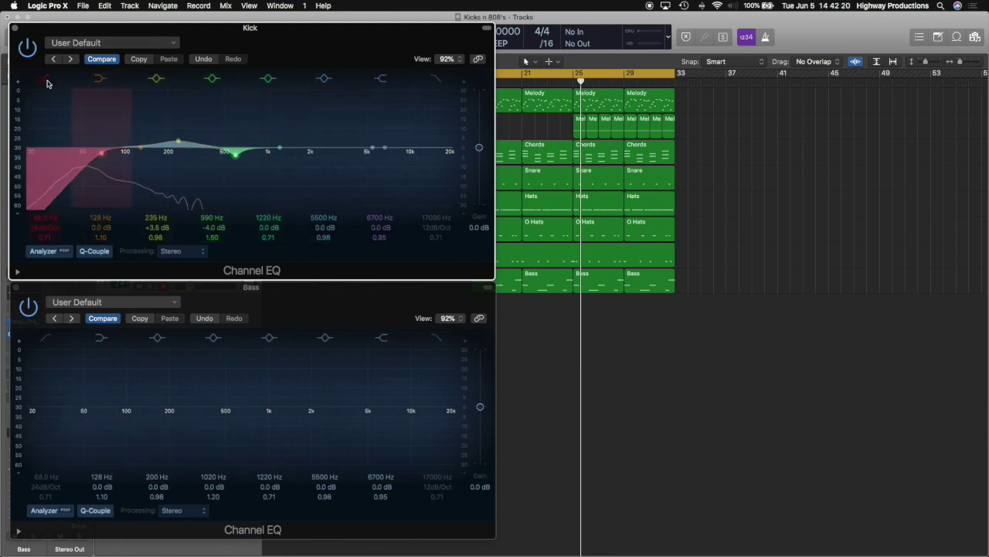
left_click_drag(108, 180, 52, 182)
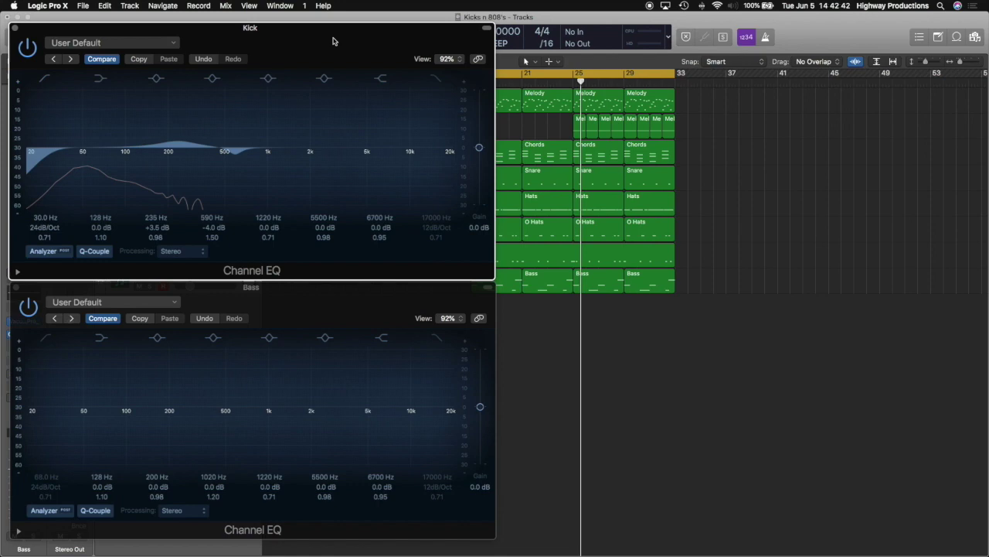
left_click(45, 338)
Set the Bass low cut to 30 Hz and band 3 to -4.5 dB at 235 Hz, then play
left_click_drag(78, 446, 47, 448)
left_click(95, 116)
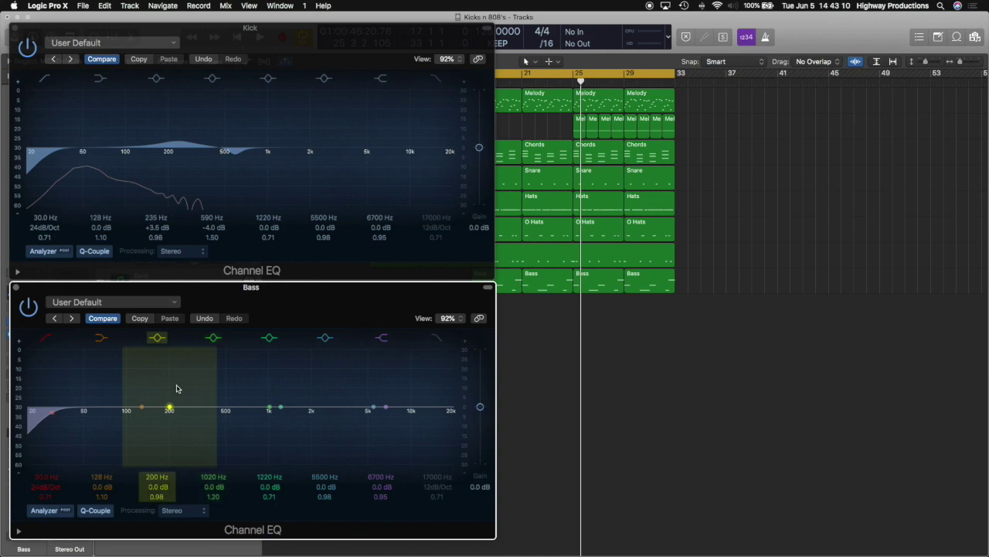
left_click_drag(176, 388, 188, 389)
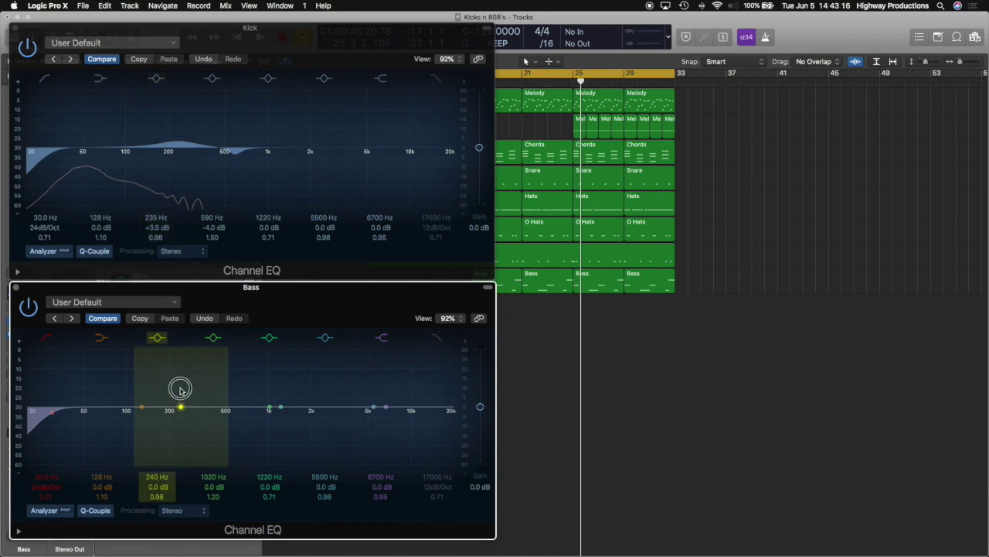
left_click_drag(181, 387, 180, 387)
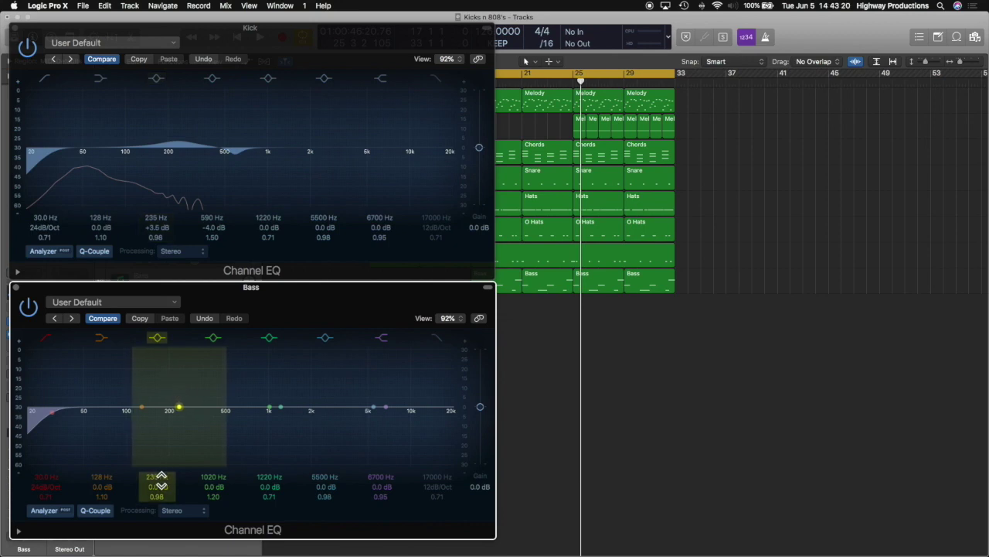
left_click_drag(160, 475, 160, 471)
left_click_drag(159, 477, 160, 490)
key("space")
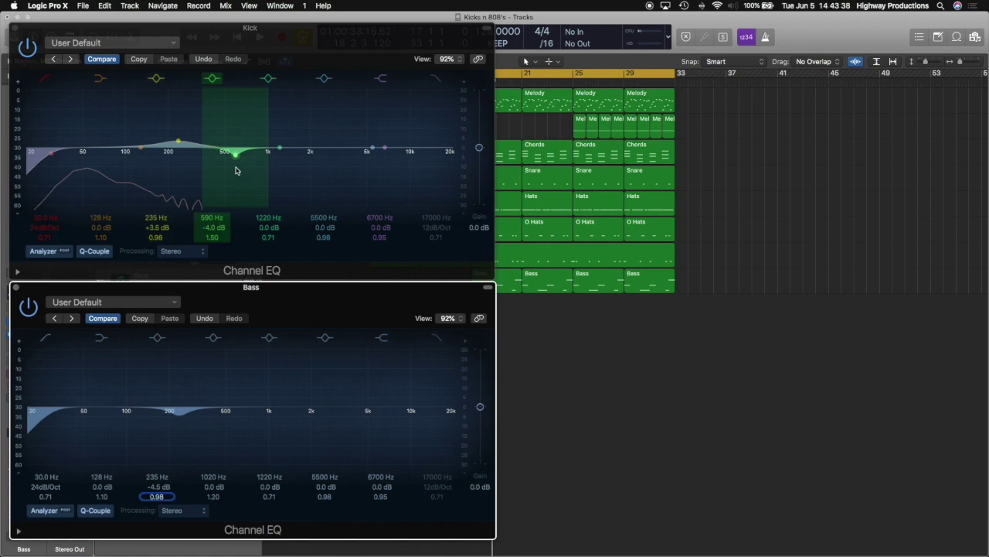
Set Bass band 4 to +3.0 dB at 590 Hz, Q 1.40; Kick 235 Hz band to Q 1.20
left_click_drag(278, 413, 236, 415)
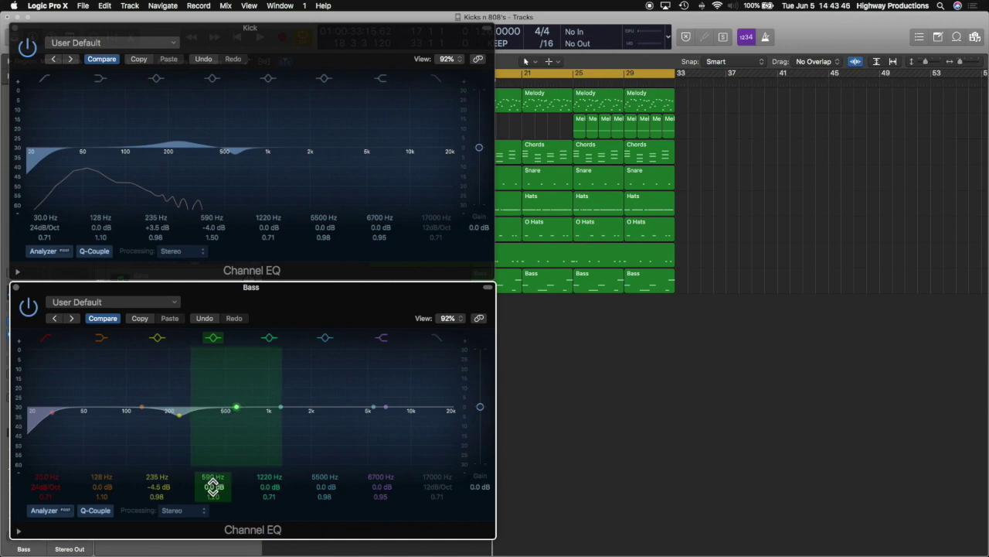
left_click_drag(212, 487, 213, 466)
left_click(281, 406)
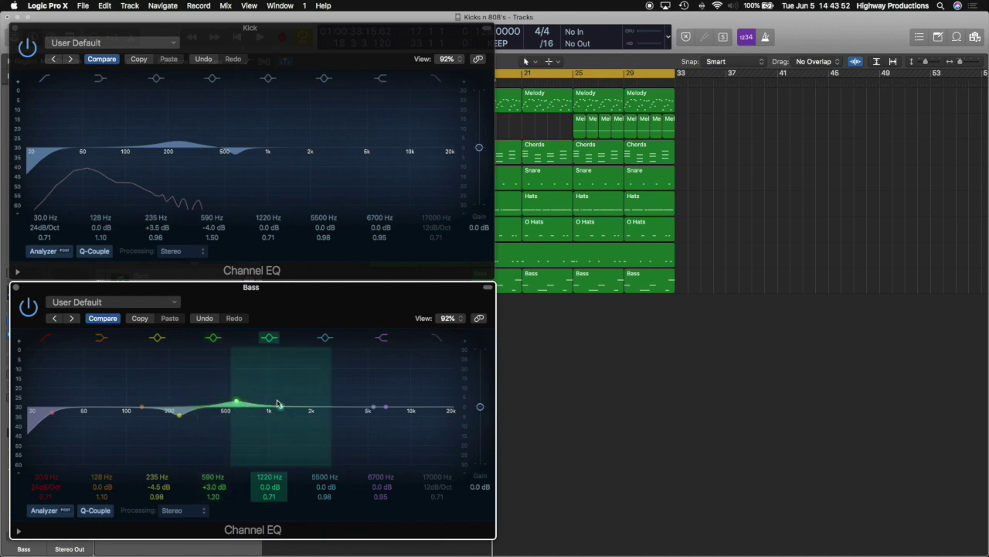
left_click_drag(276, 400, 276, 400)
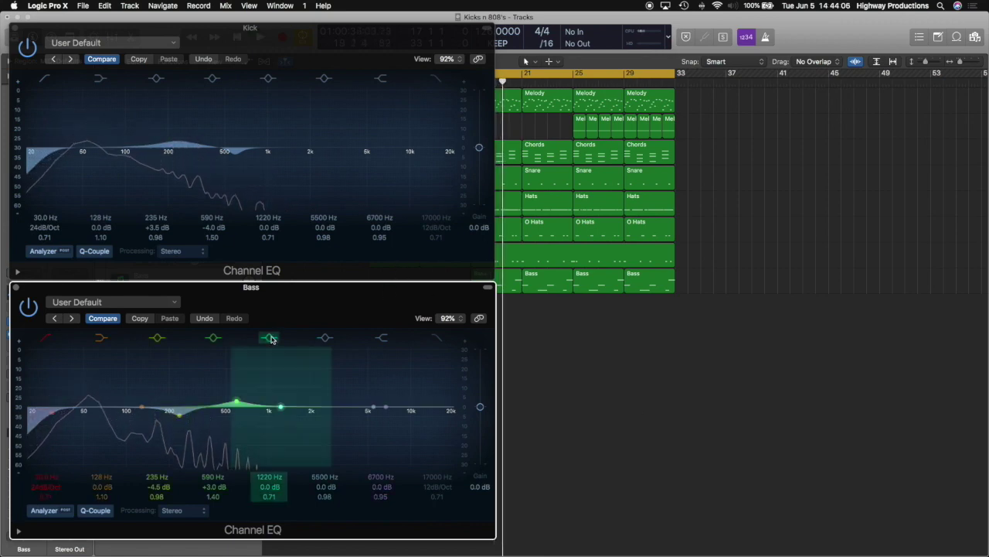
left_click(214, 141)
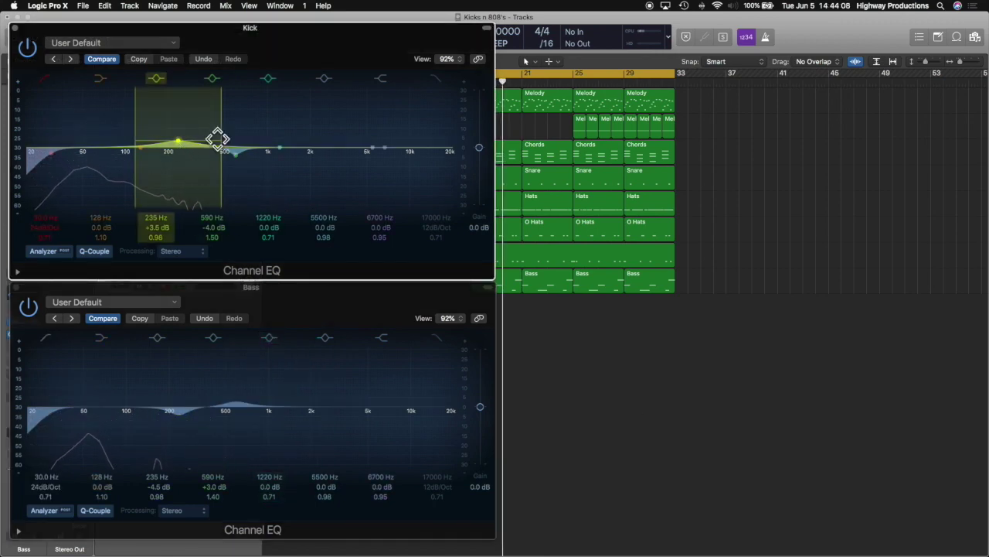
left_click_drag(215, 141, 215, 137)
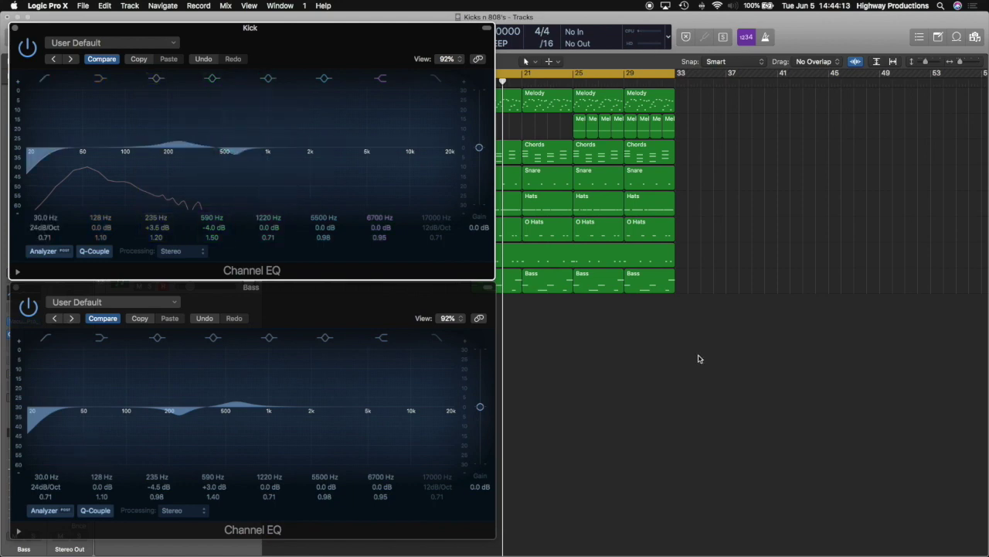
Close the Bass and Kick Channel EQ windows
left_click(15, 287)
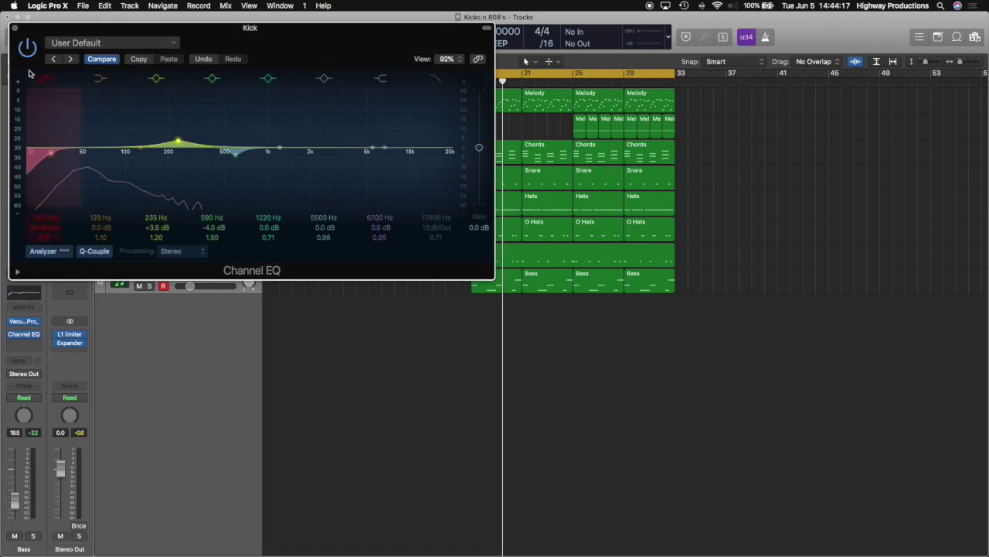
left_click(14, 27)
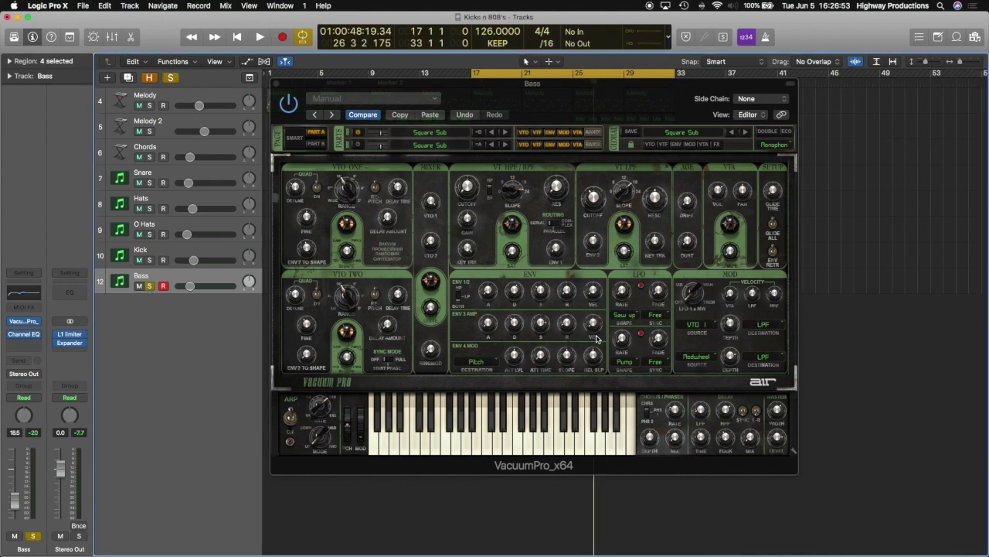
Play the Bass and move the Vacuum Pro ENV 3 attack from 245 ms to 1.00 ms
key("space")
key("space")
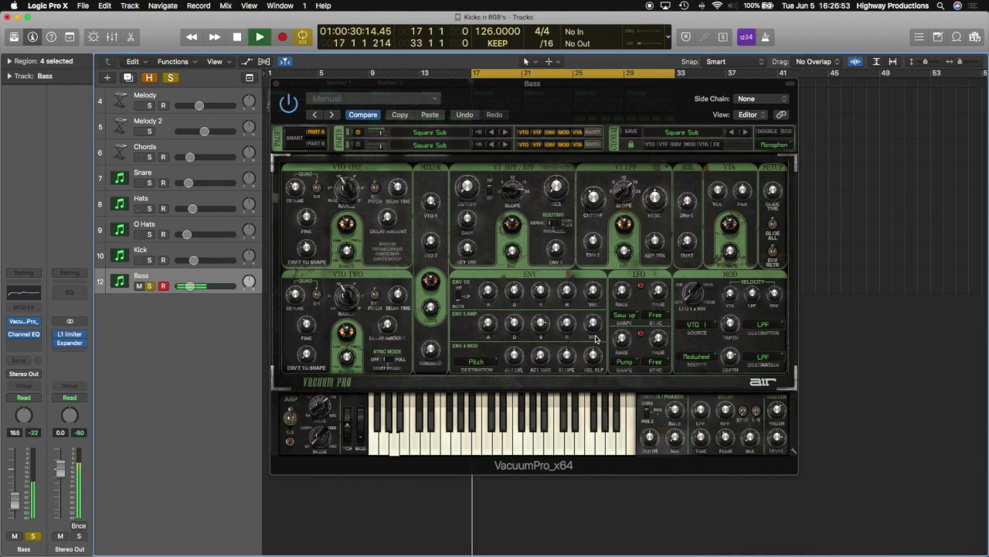
left_click(487, 325)
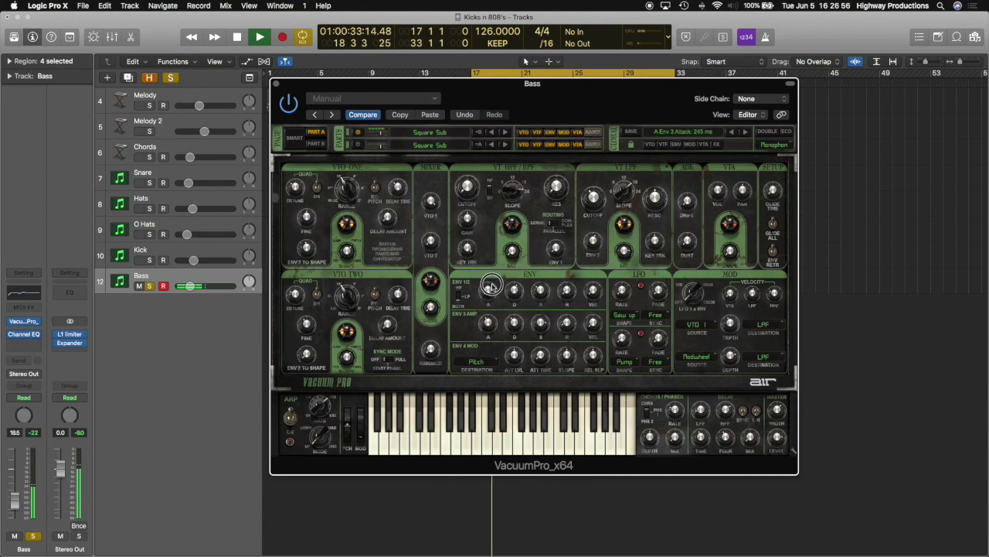
left_click_drag(491, 286, 495, 275)
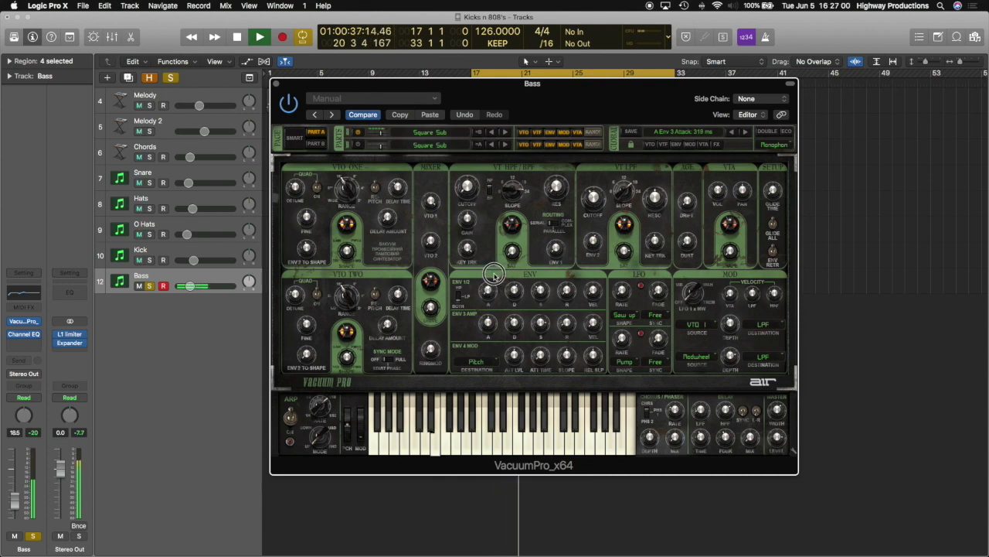
left_click_drag(495, 274, 491, 360)
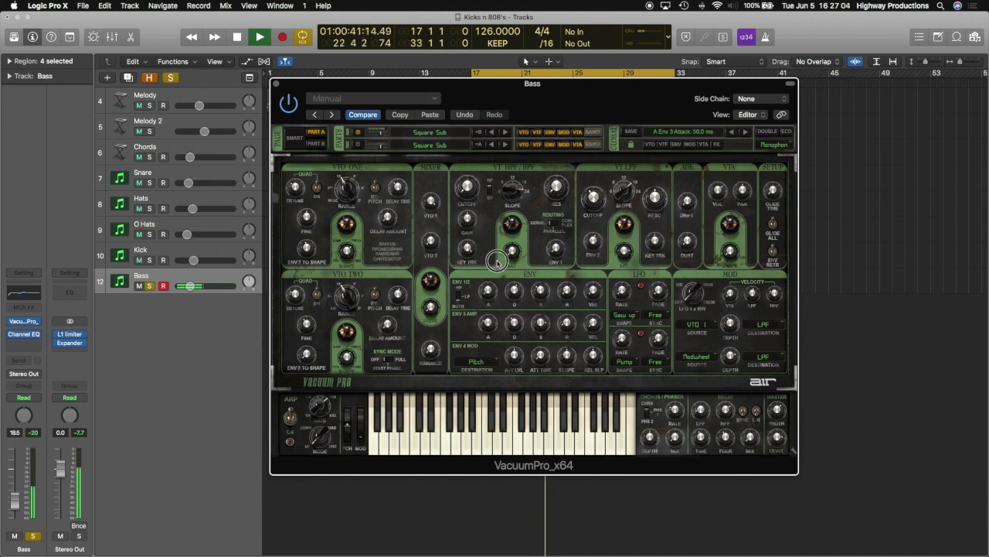
left_click_drag(496, 260, 497, 165)
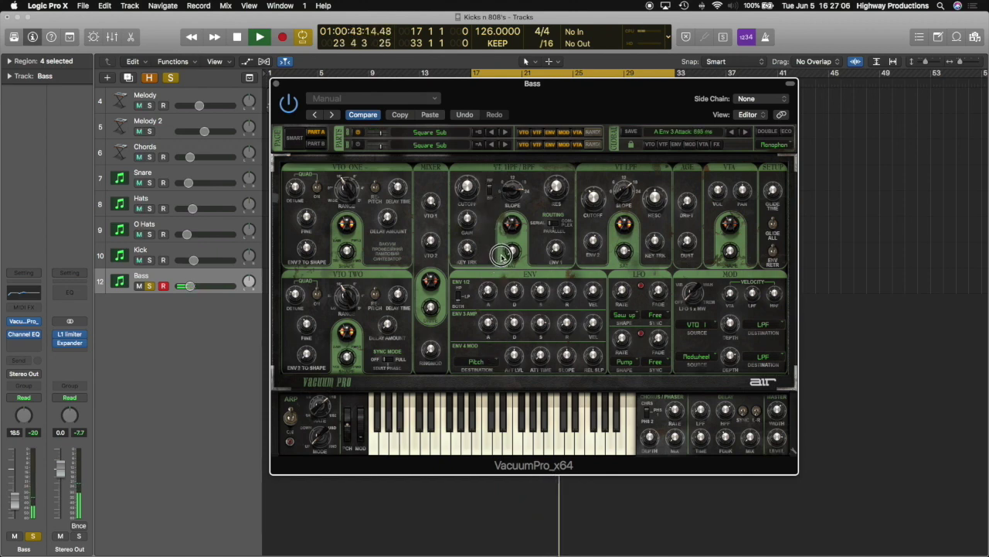
left_click_drag(502, 255, 495, 309)
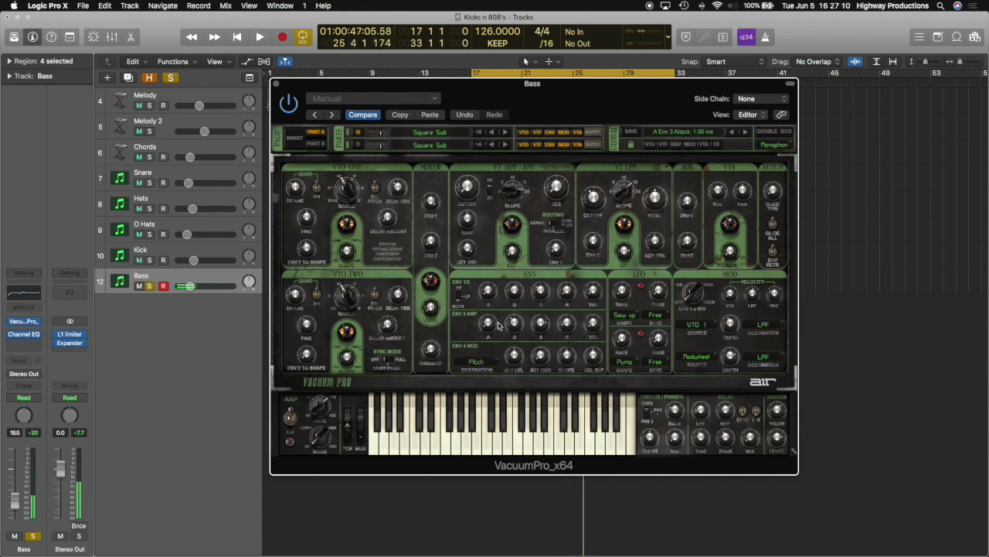
Solo the Kick and play, trying Bass attack values down to 70.8 ms, then stop
left_click(150, 260)
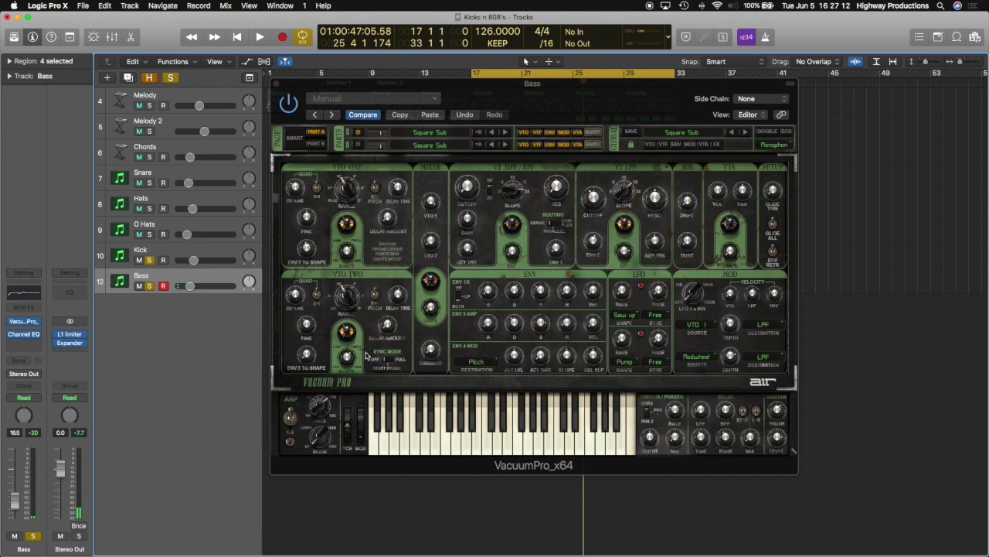
key("space")
left_click_drag(490, 324, 489, 289)
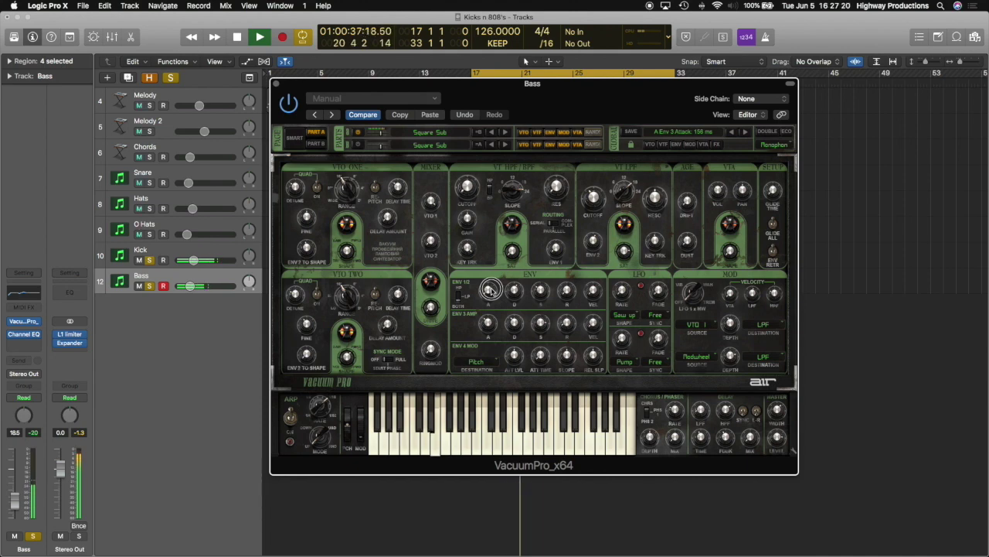
left_click_drag(490, 289, 493, 299)
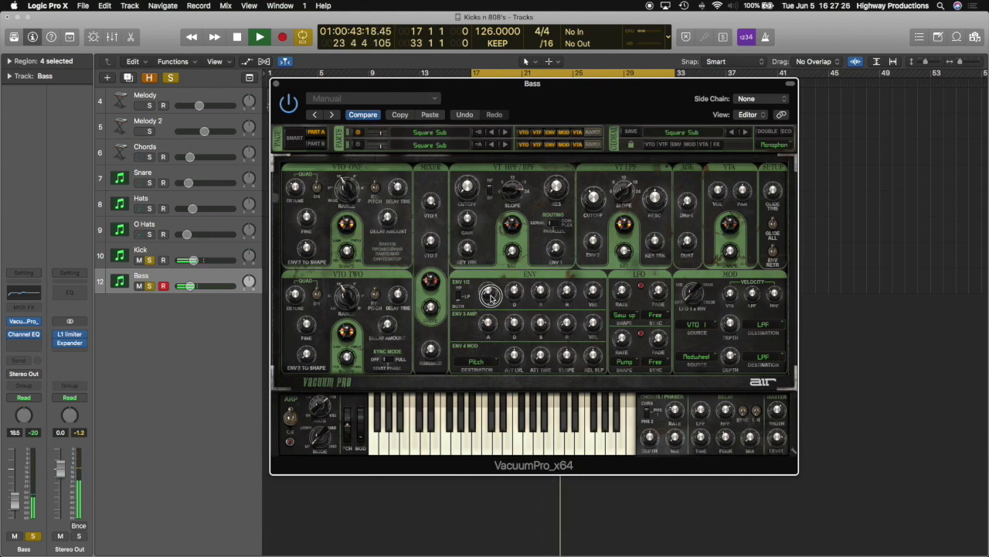
left_click_drag(492, 297, 492, 300)
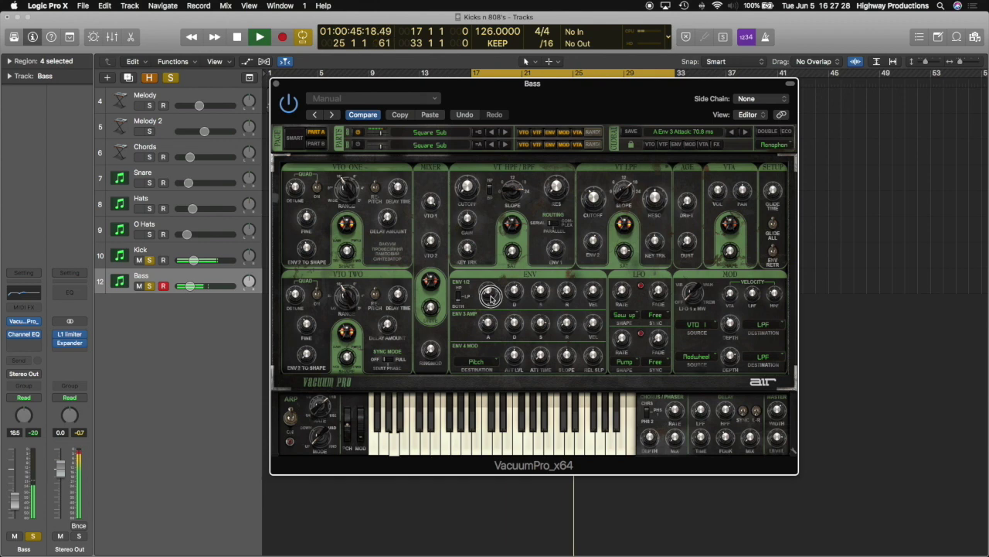
key("space")
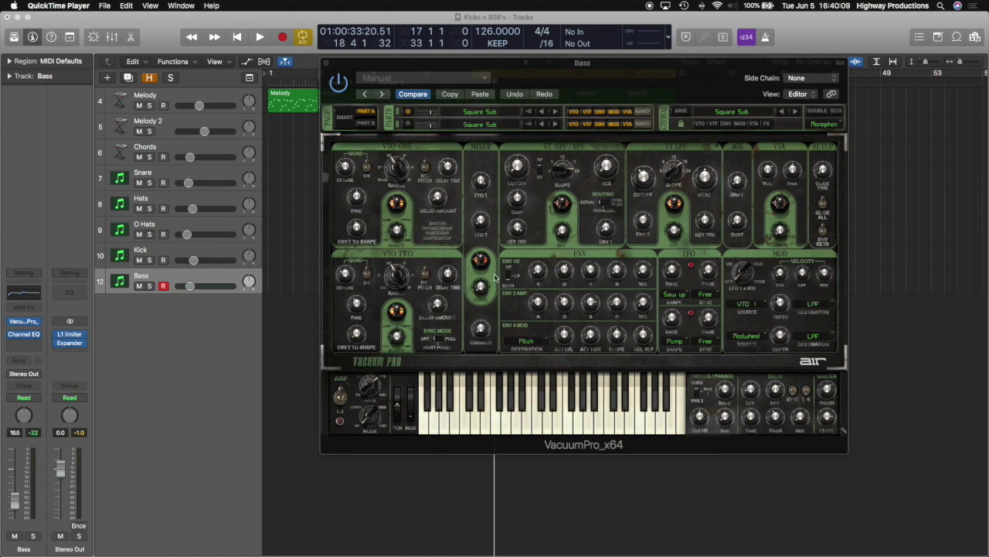
Close the Vacuum Pro window, select tracks Melody through Bass, and show the Mixer
left_click(543, 300)
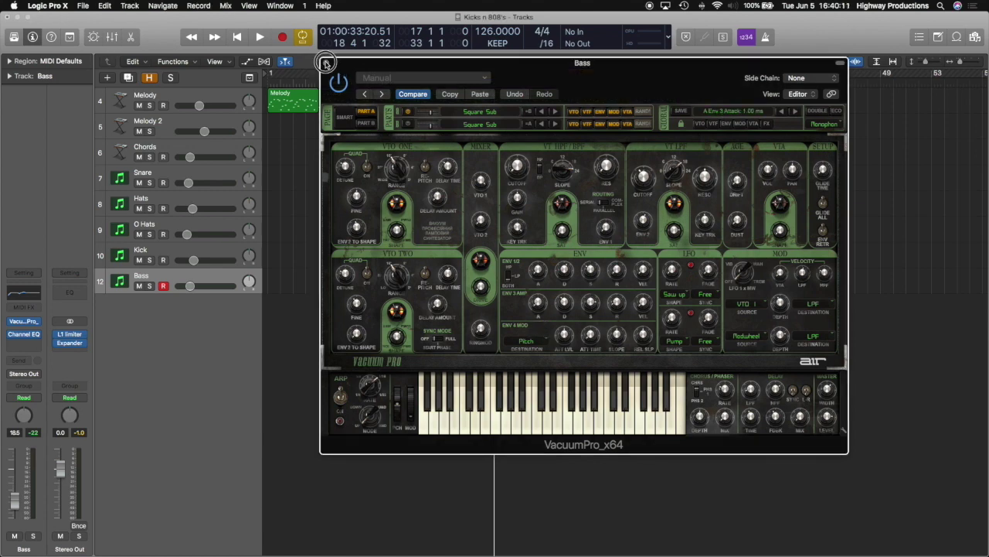
left_click(325, 63)
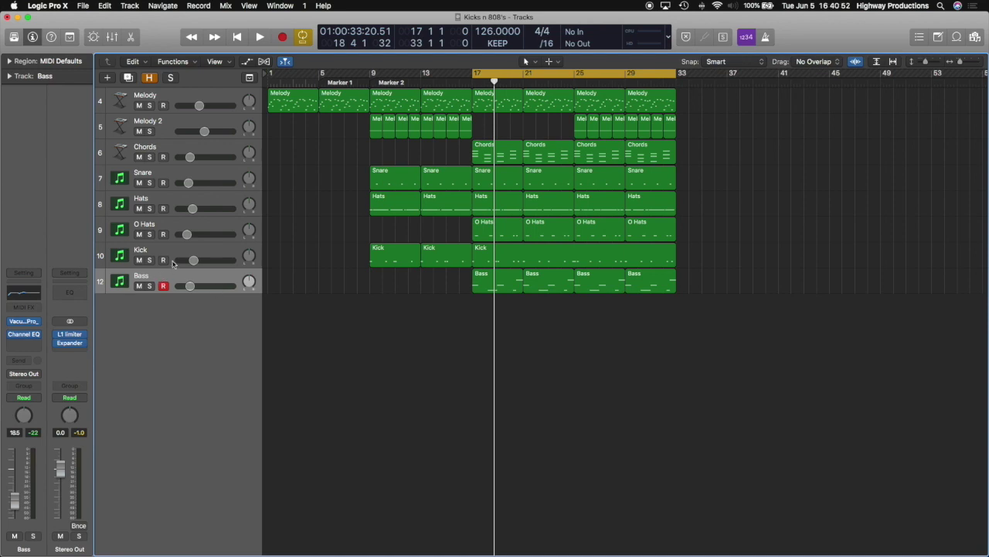
left_click(173, 224, "super")
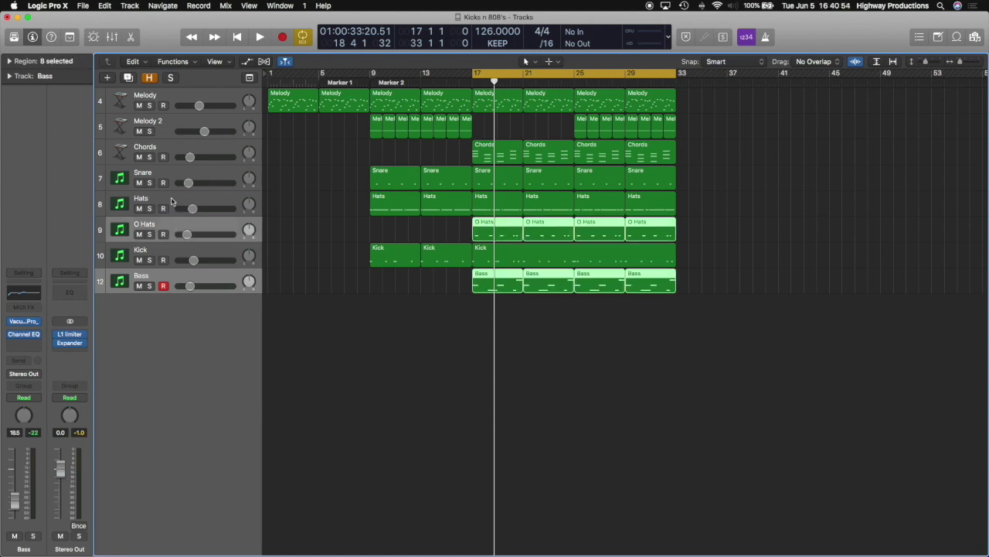
left_click(173, 99, "shift")
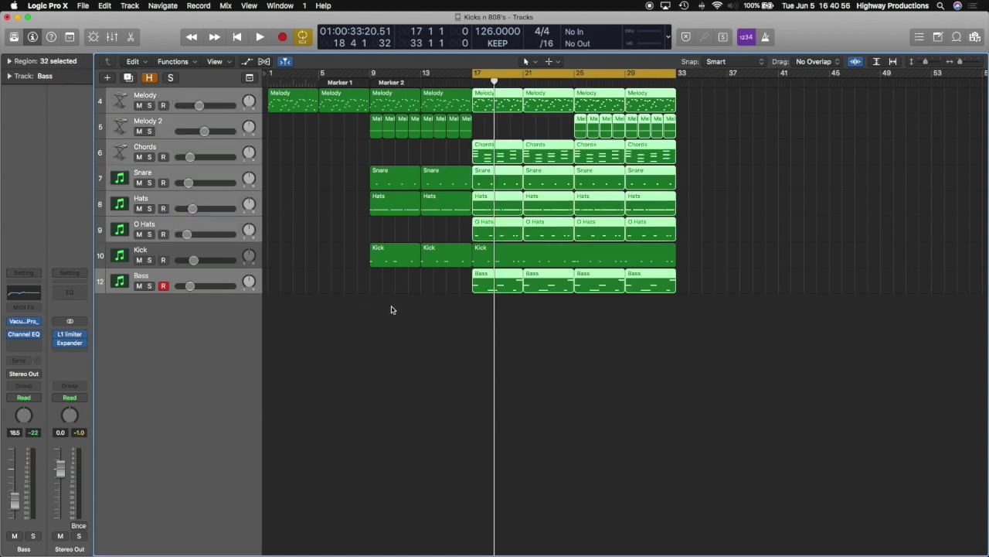
key("x")
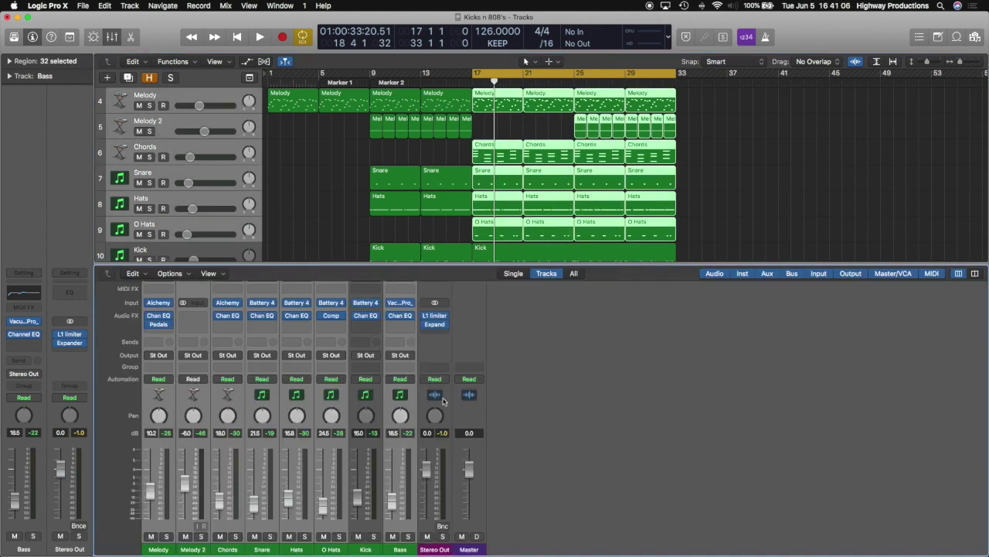
Route the selected non-kick tracks' outputs to Bus 1
left_click(160, 360)
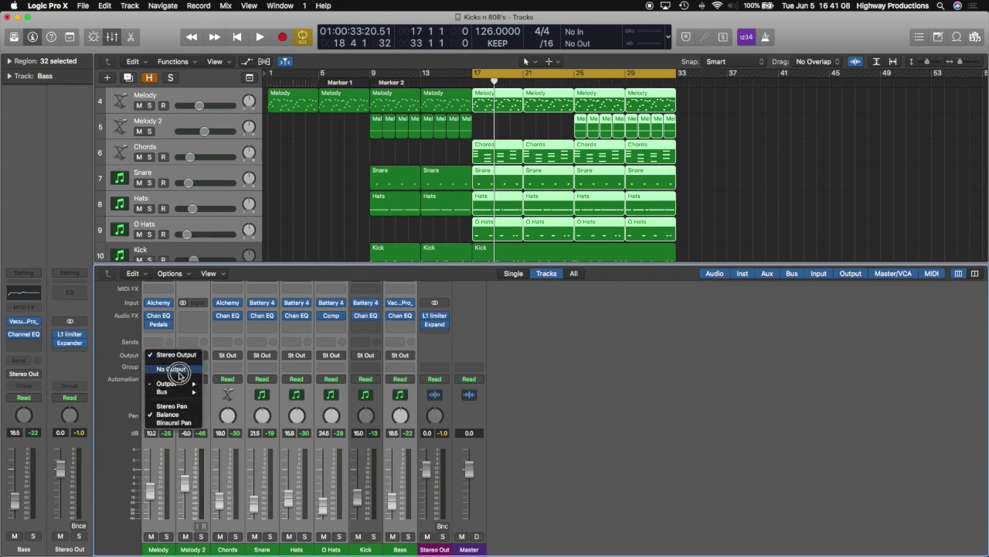
mouse_move(180, 394)
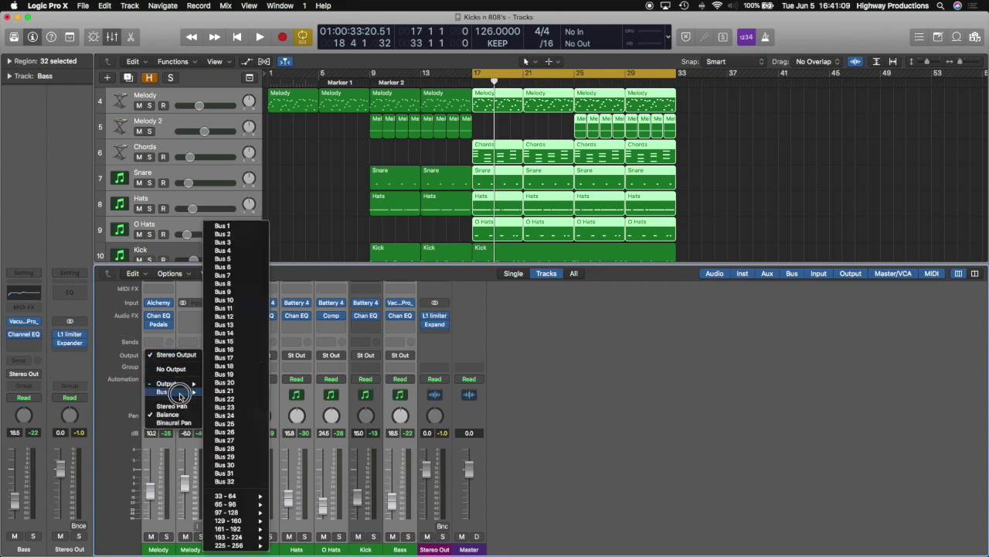
left_click(226, 226)
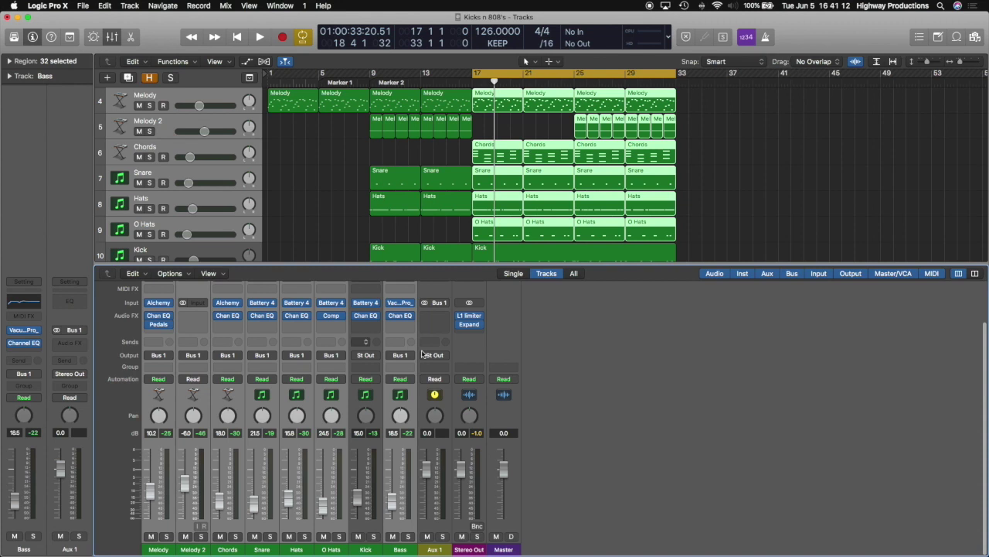
Insert a stereo Compressor on the new Aux 1 channel and reposition its window
left_click(446, 406)
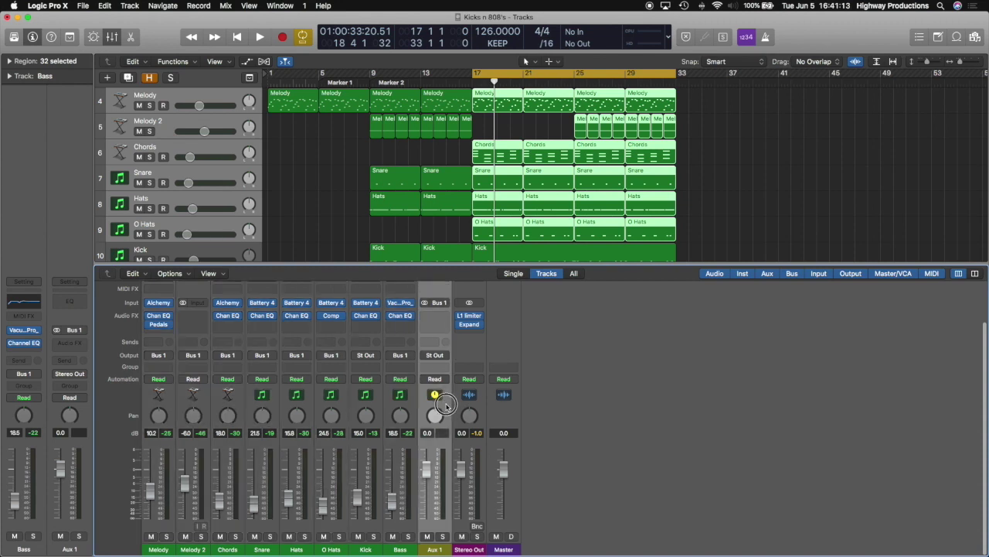
left_click(435, 317)
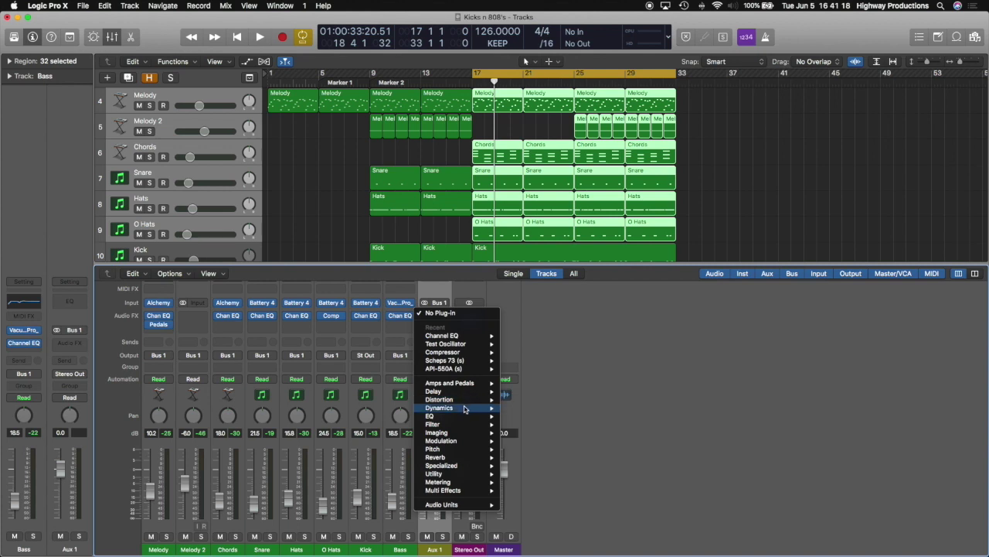
mouse_move(466, 409)
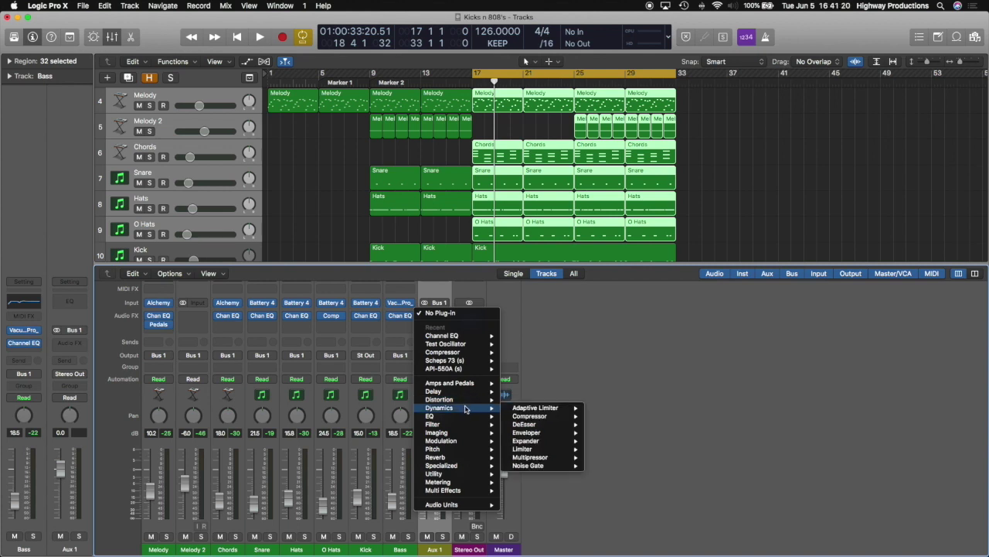
mouse_move(529, 419)
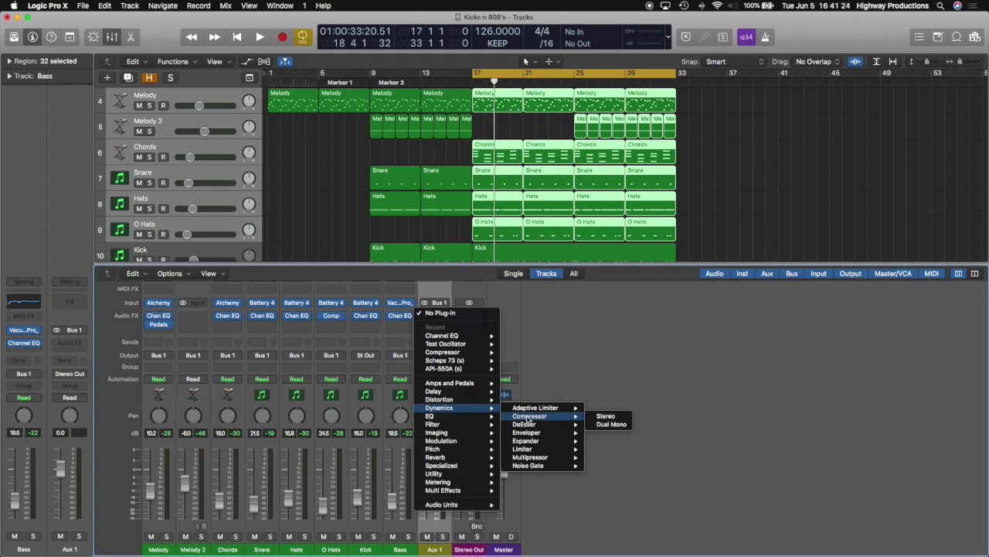
left_click(607, 417)
left_click_drag(339, 39, 522, 70)
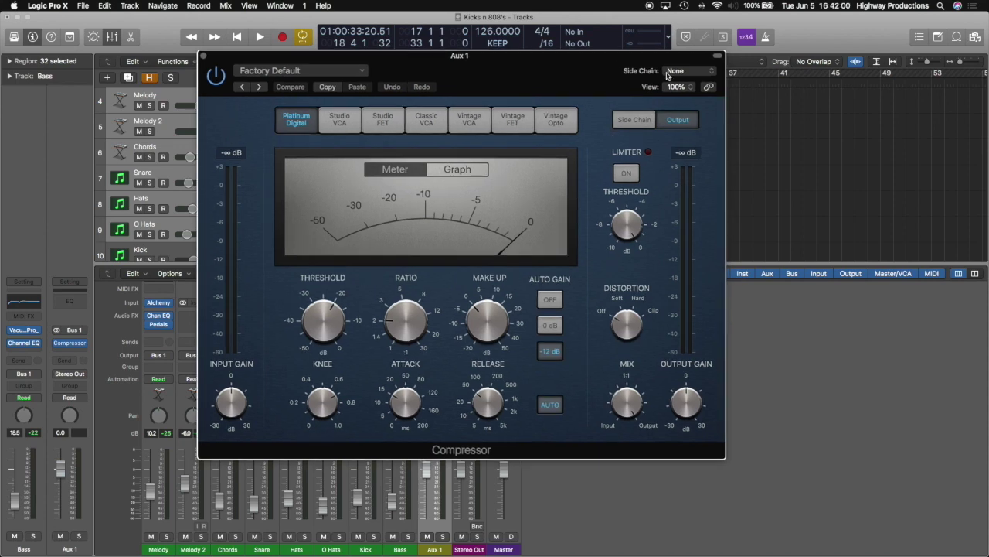
Side-chain the Aux 1 compressor to the Kick track and turn off Auto Gain
left_click(667, 74)
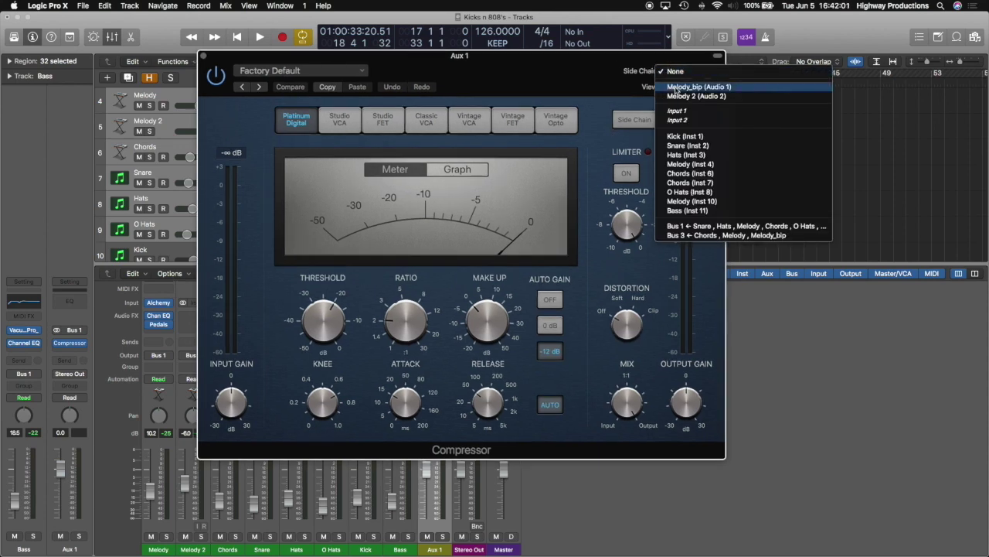
left_click(692, 135)
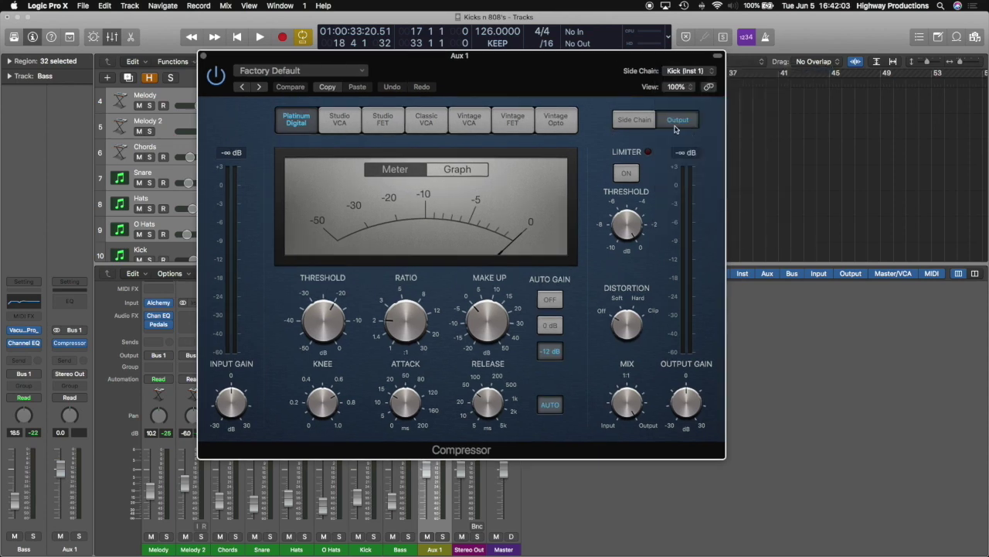
left_click(550, 300)
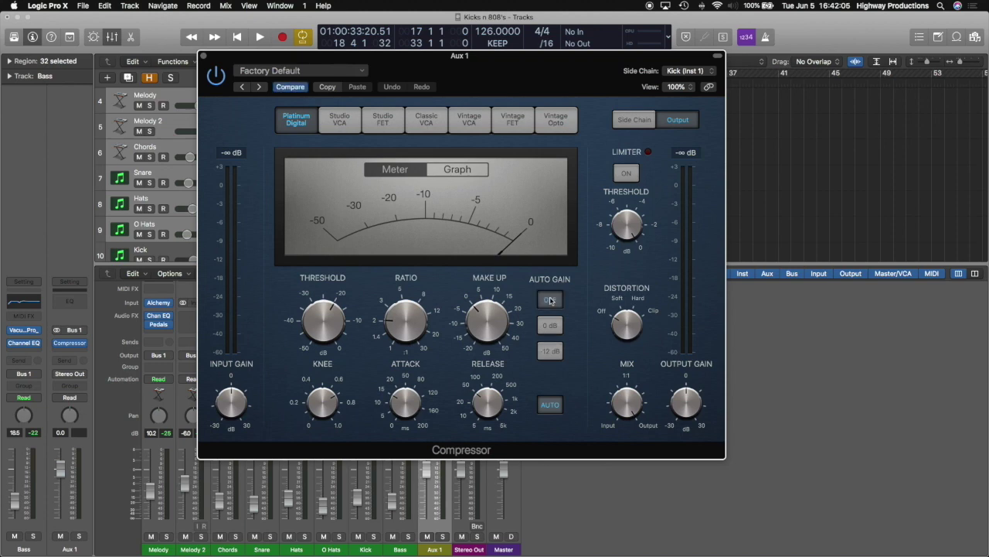
Turn off the compressor's automatic release and set side-chain detection to Peak
left_click(551, 404)
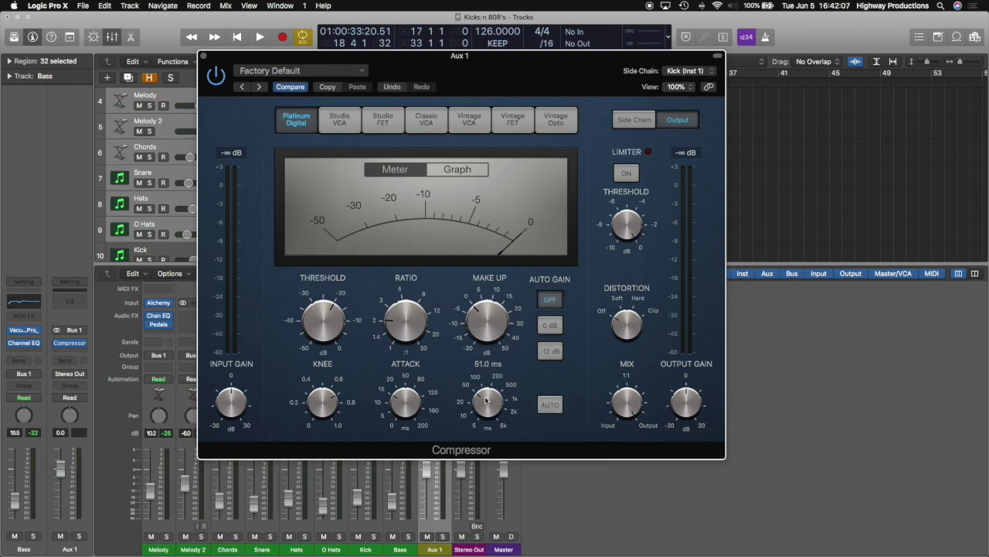
left_click(421, 448)
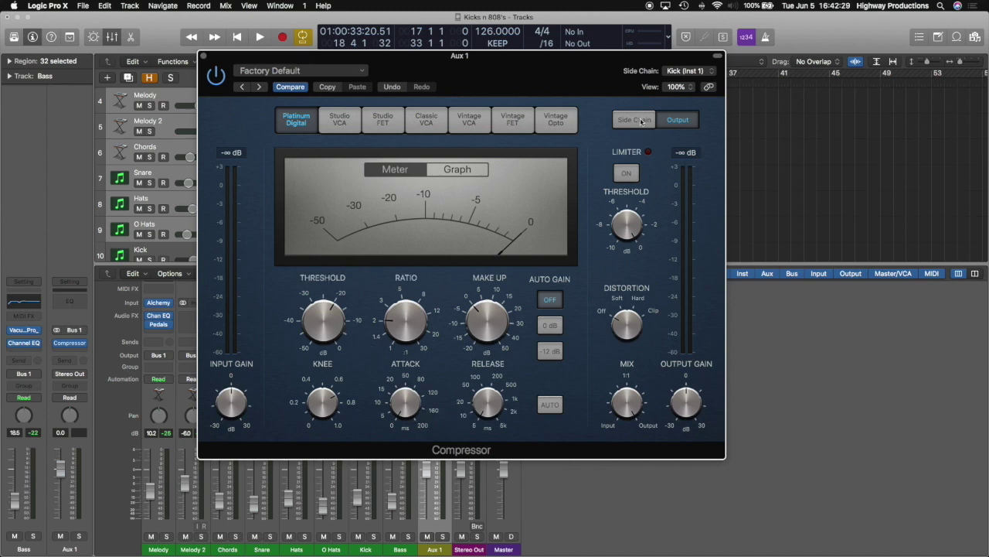
left_click(639, 121)
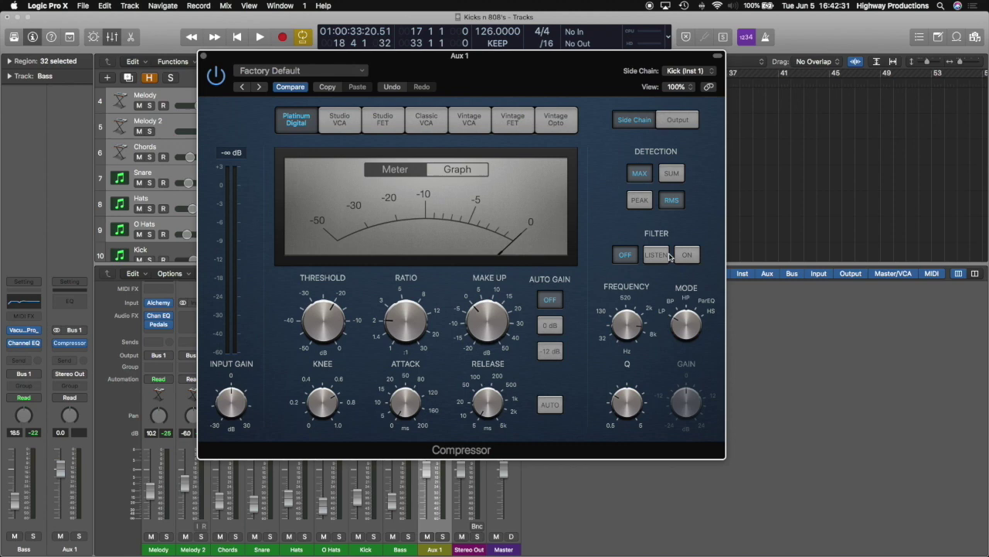
left_click(640, 201)
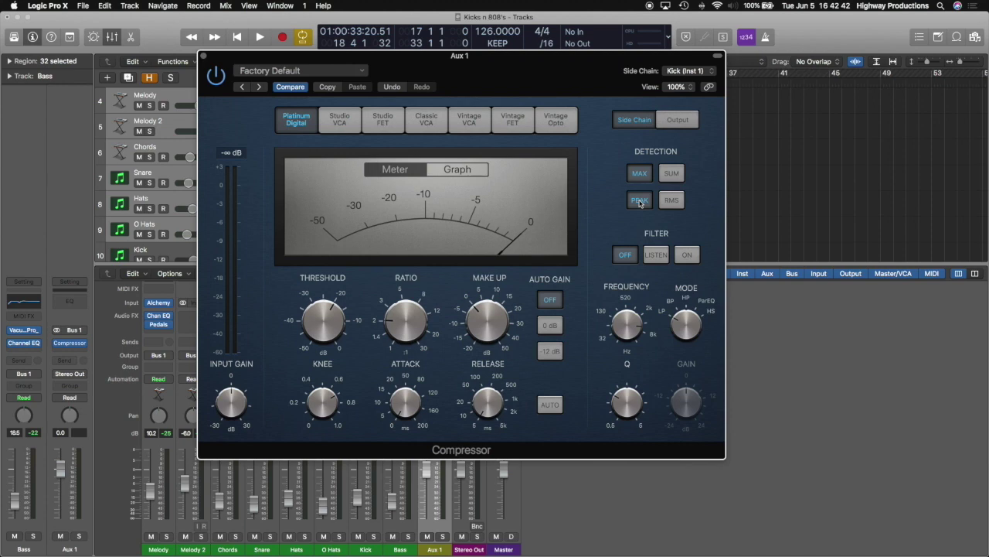
Start playback to hear the ducking and select the Bass track
left_click(636, 205)
key("space")
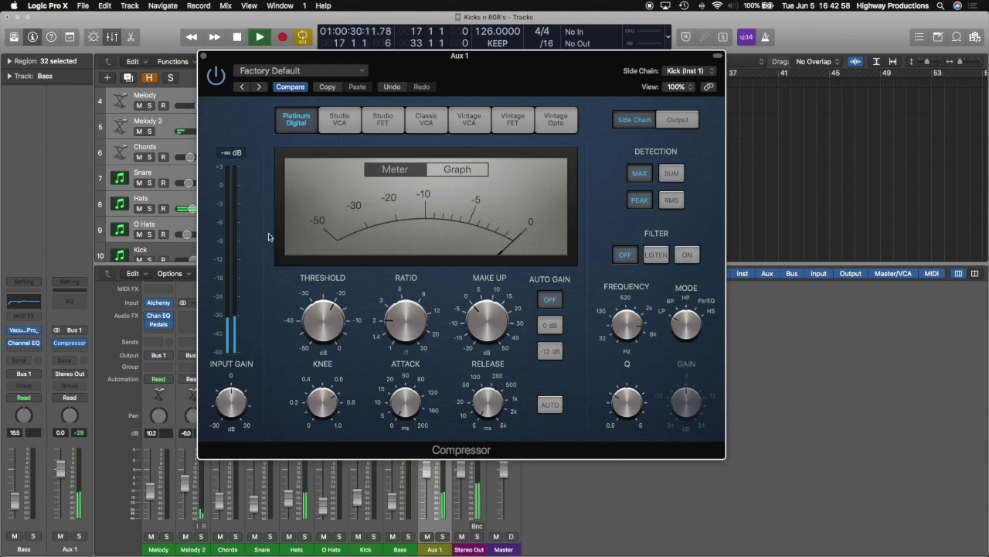
left_click(166, 248)
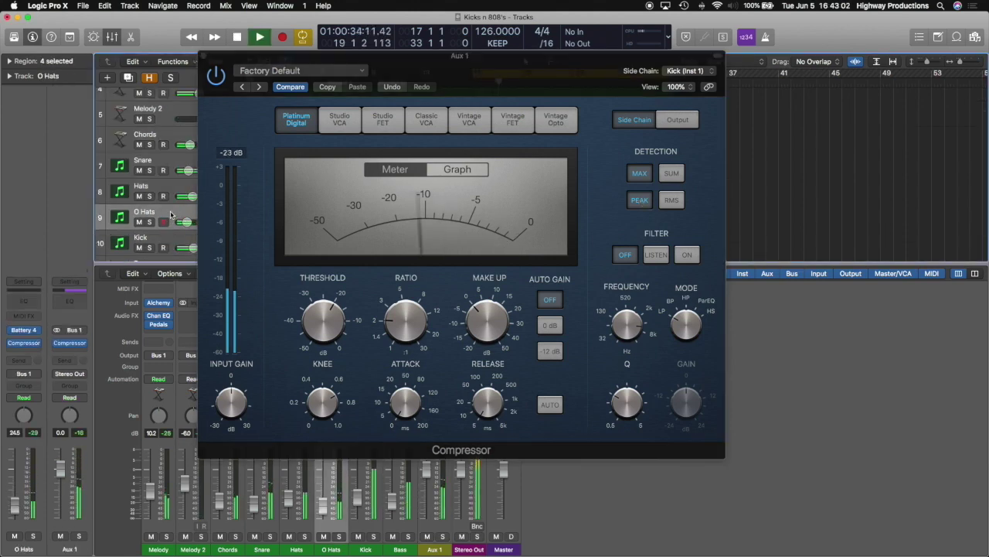
key("Down")
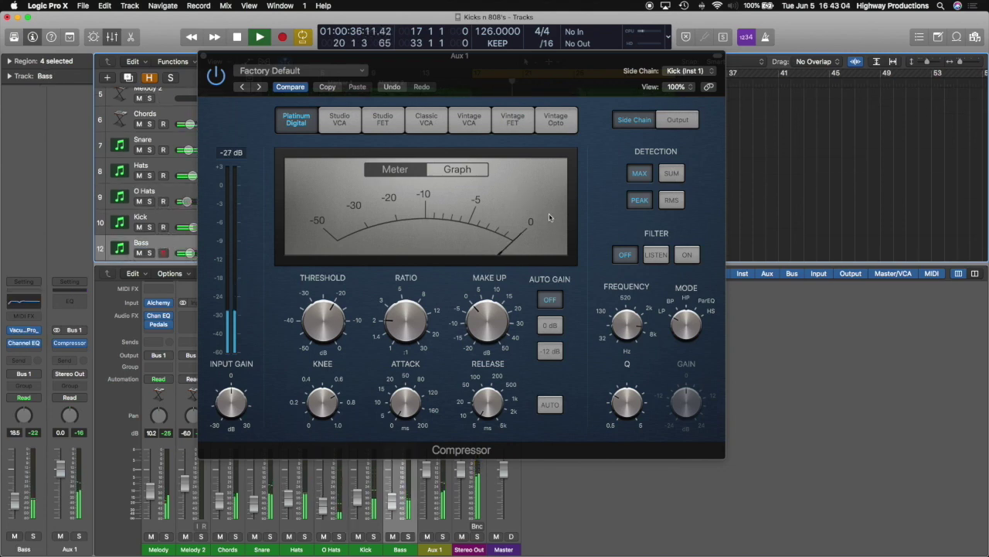
Lower the compressor Threshold to -13.0 dB and replay the mix to check the ducking
left_click(334, 321)
left_click_drag(334, 321, 348, 293)
key("space")
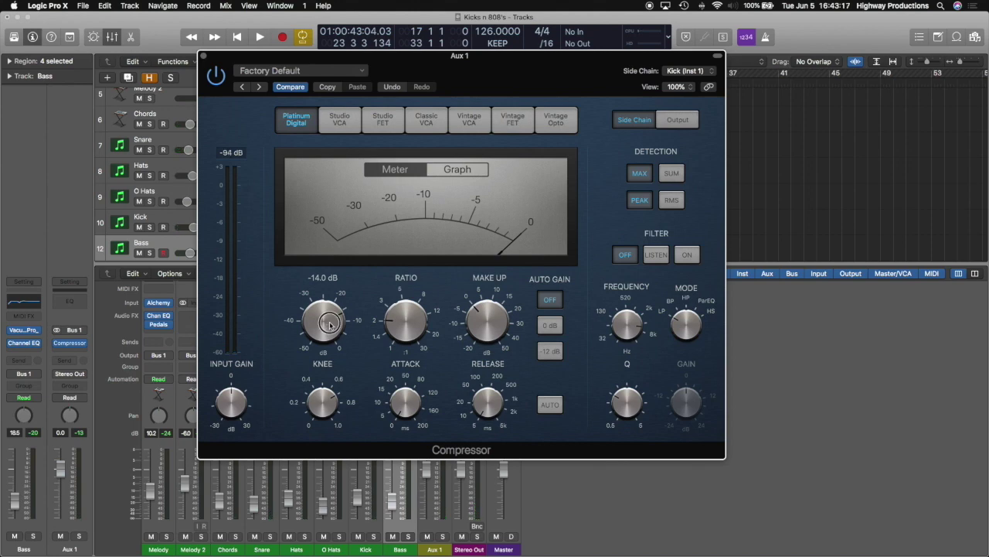
mouse_move(413, 320)
mouse_move(327, 323)
key("space")
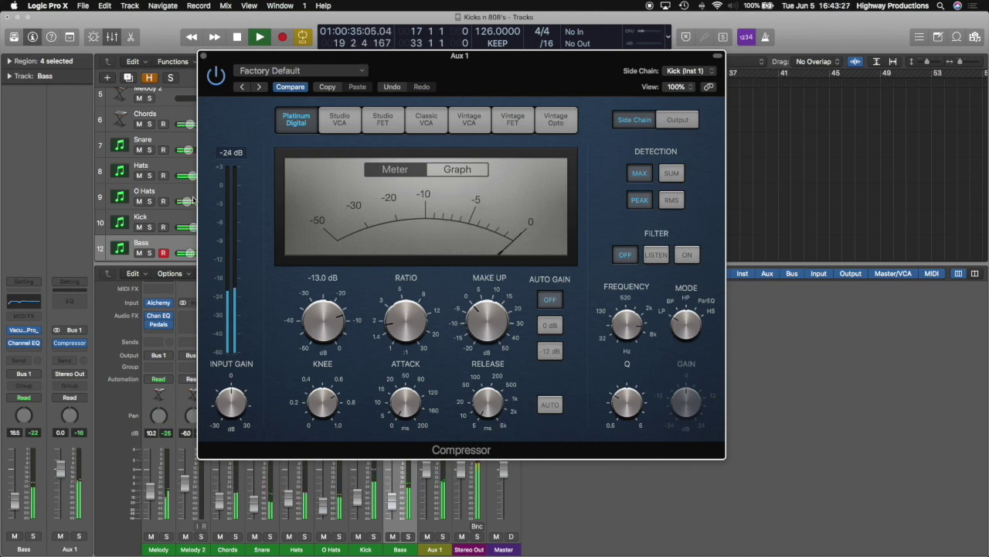
key("space")
Solo the Melody track, listen to it through the ducking compressor, then unsolo it
scroll(154, 155, "up", 1)
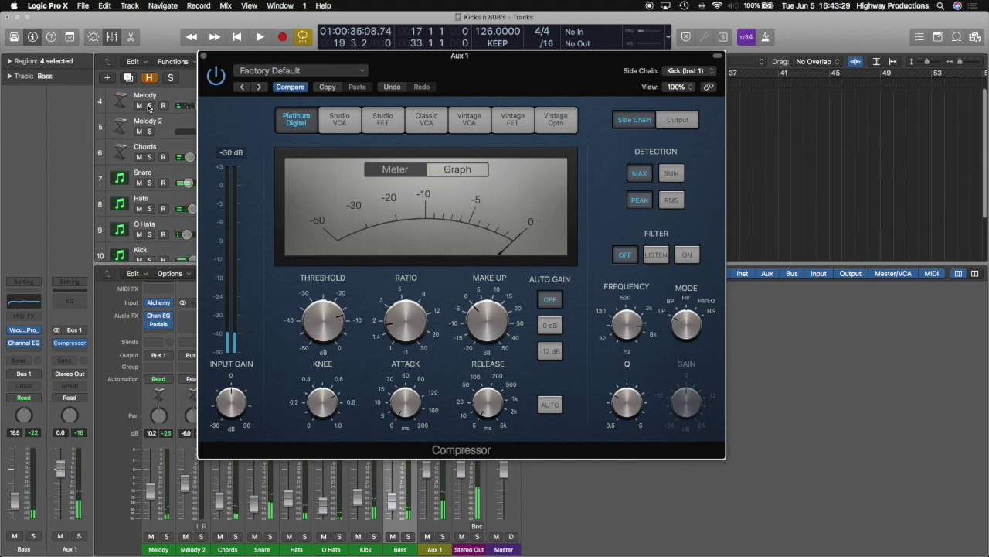
left_click(149, 106)
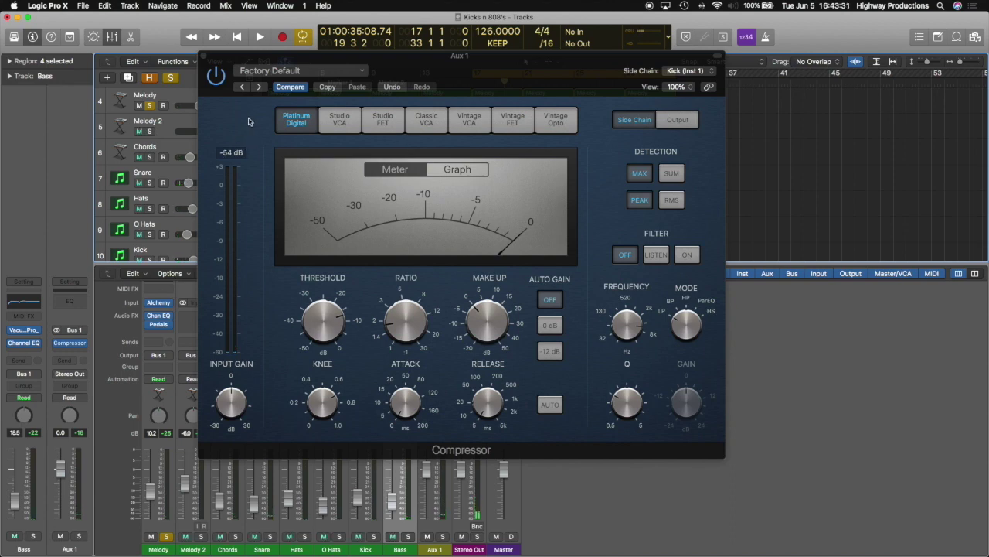
key("space")
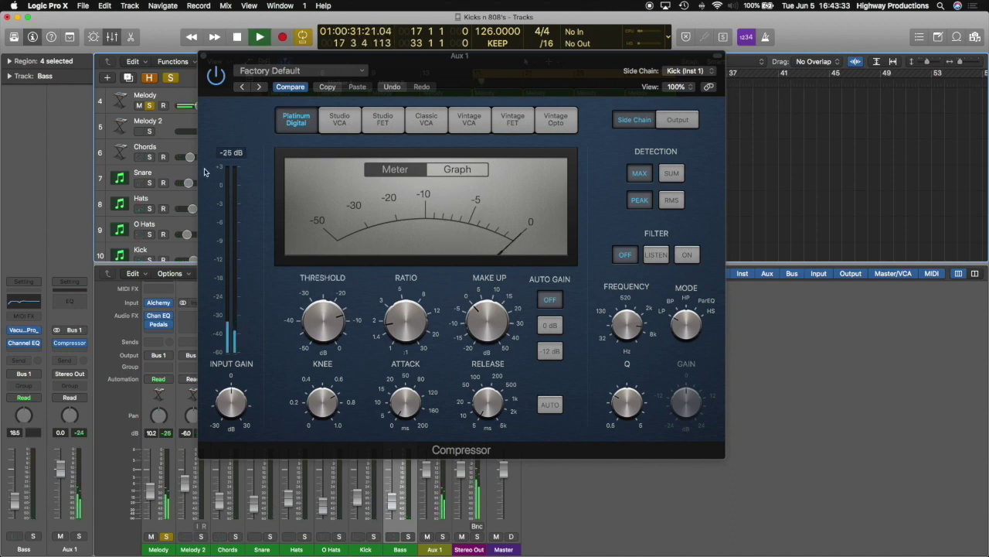
left_click(149, 106)
scroll(147, 178, "down", 3)
key("space")
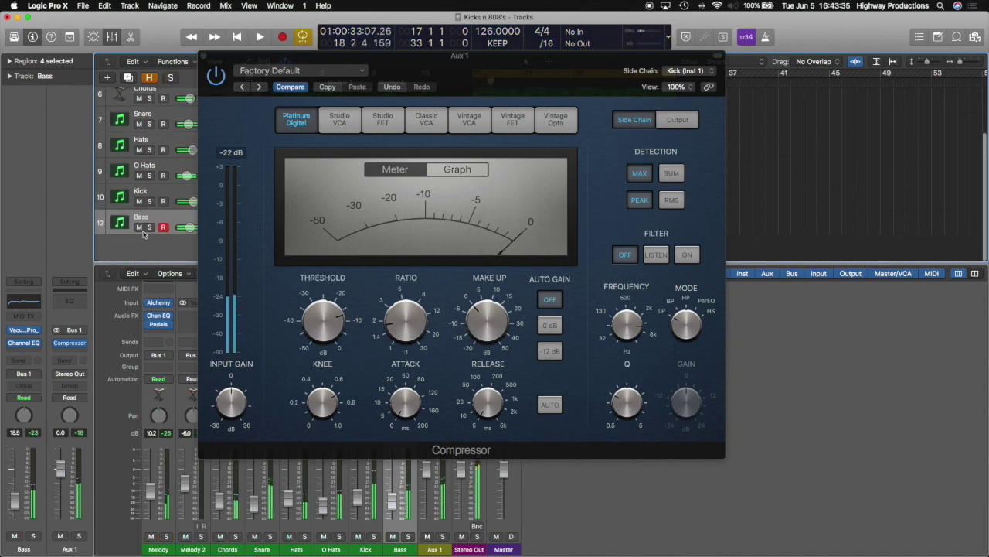
Solo the Bass track and listen to it through the ducking compressor
left_click(149, 227)
key("space")
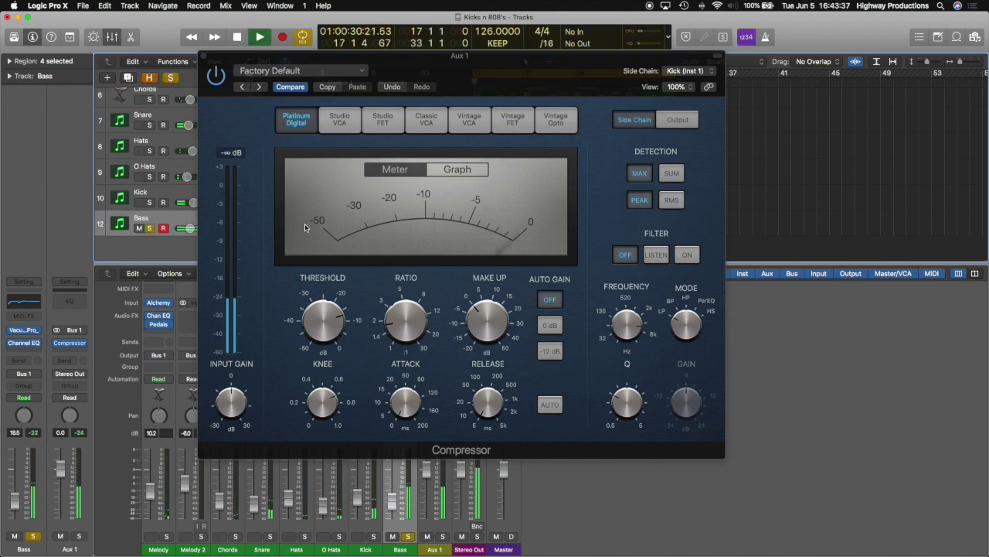
mouse_move(426, 298)
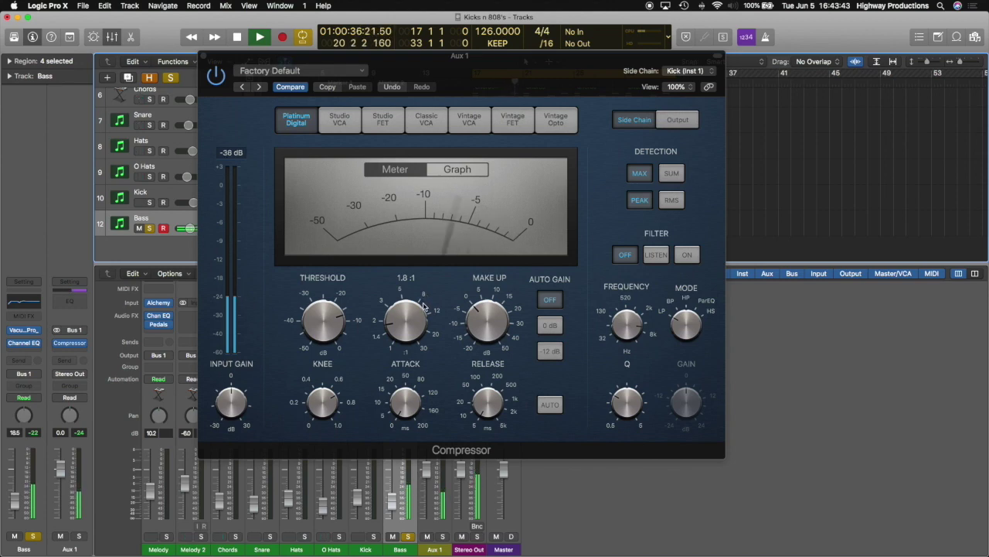
key("space")
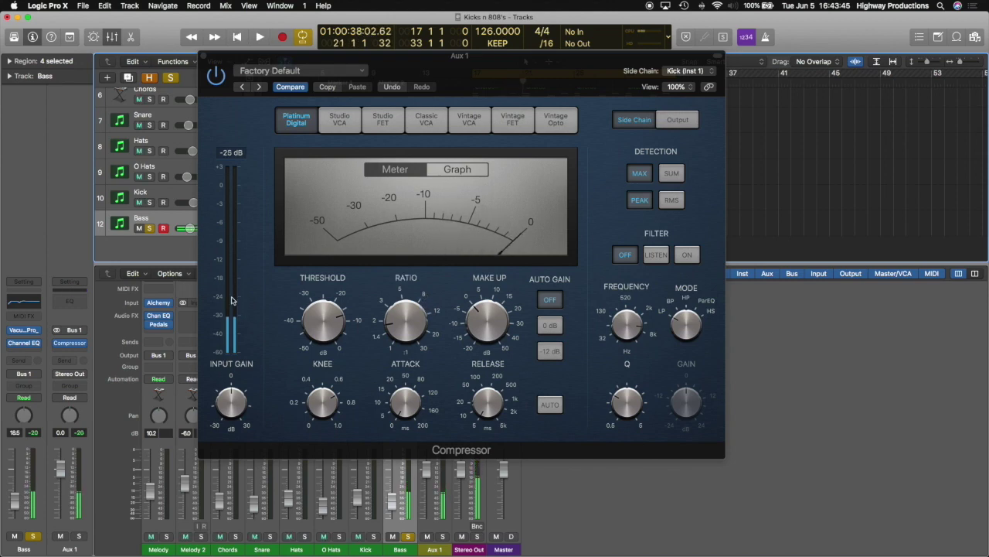
Raise the compressor Threshold to -12.0 dB and play the mix to check the ducking
left_click_drag(325, 326, 324, 321)
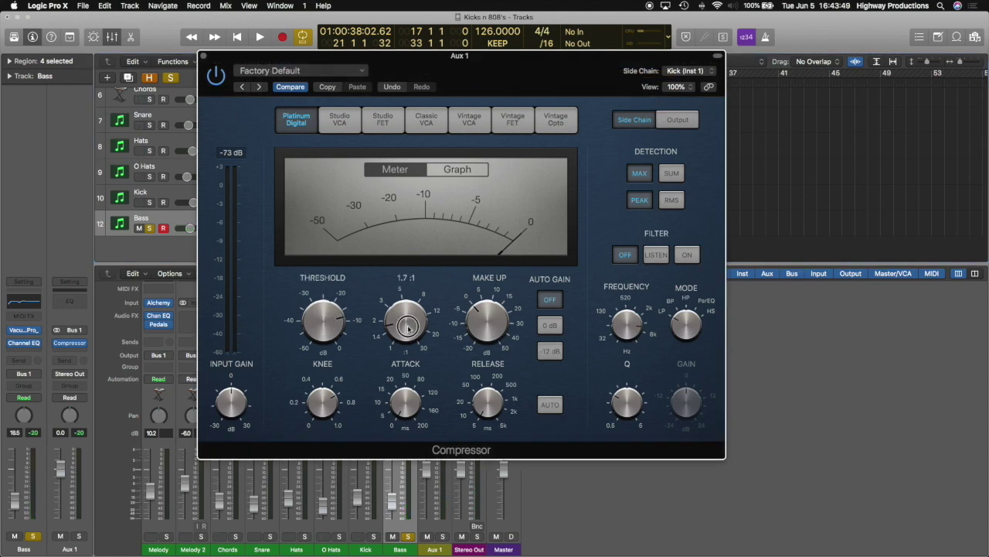
mouse_move(508, 365)
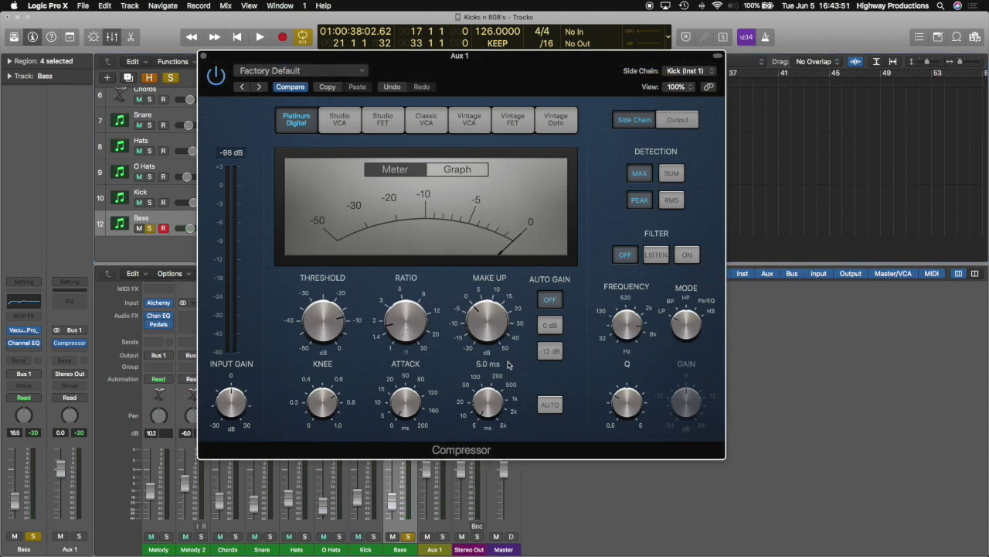
key("space")
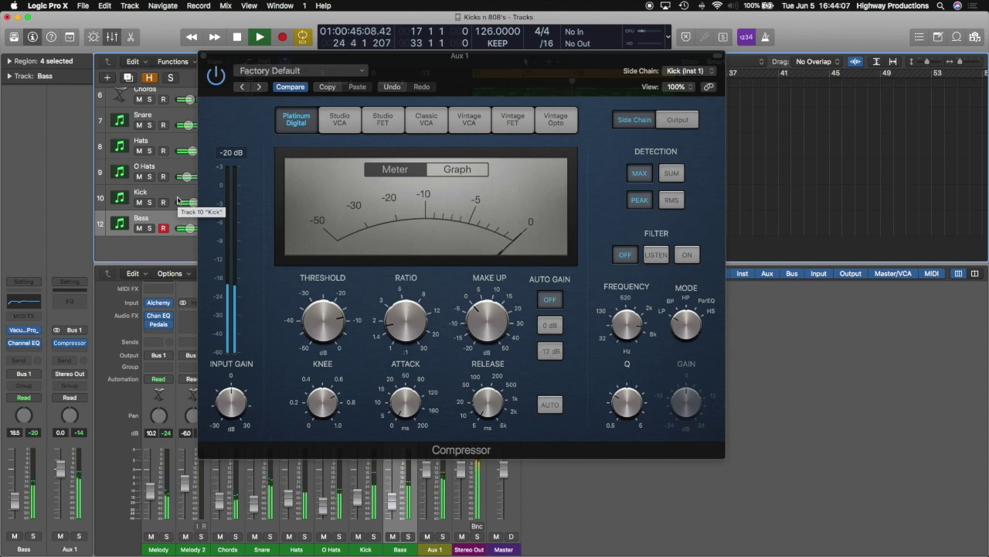
key("space")
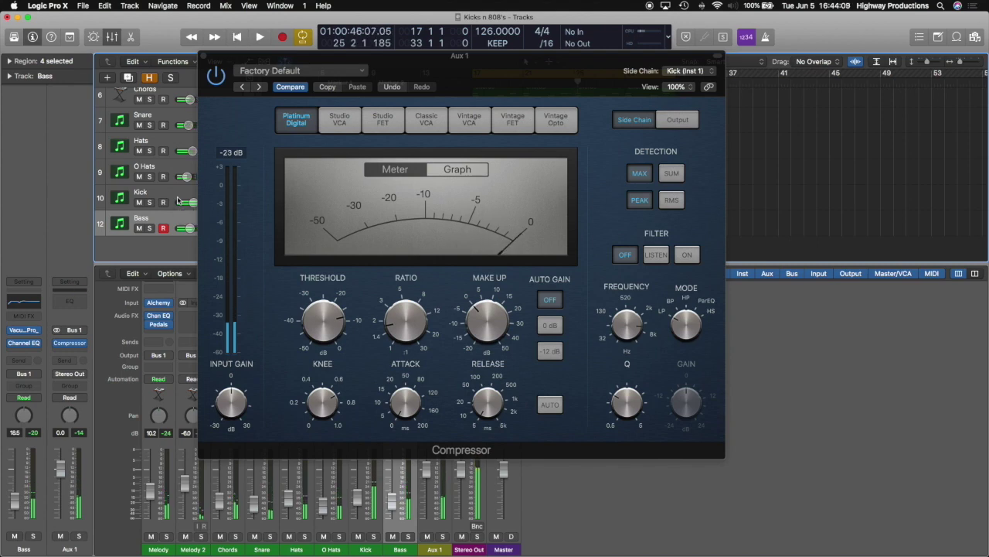
Close the Aux 1 Compressor plug-in window
left_click(204, 58)
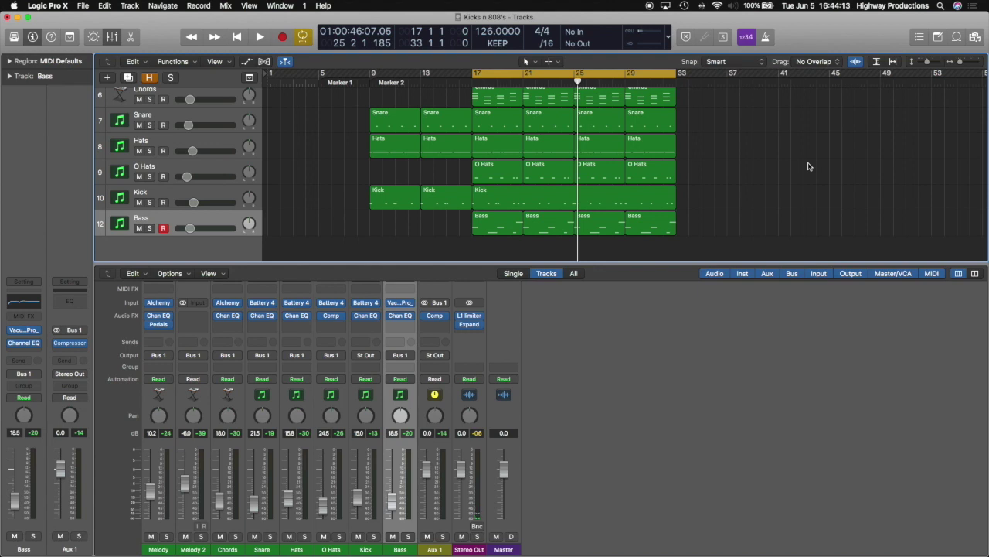